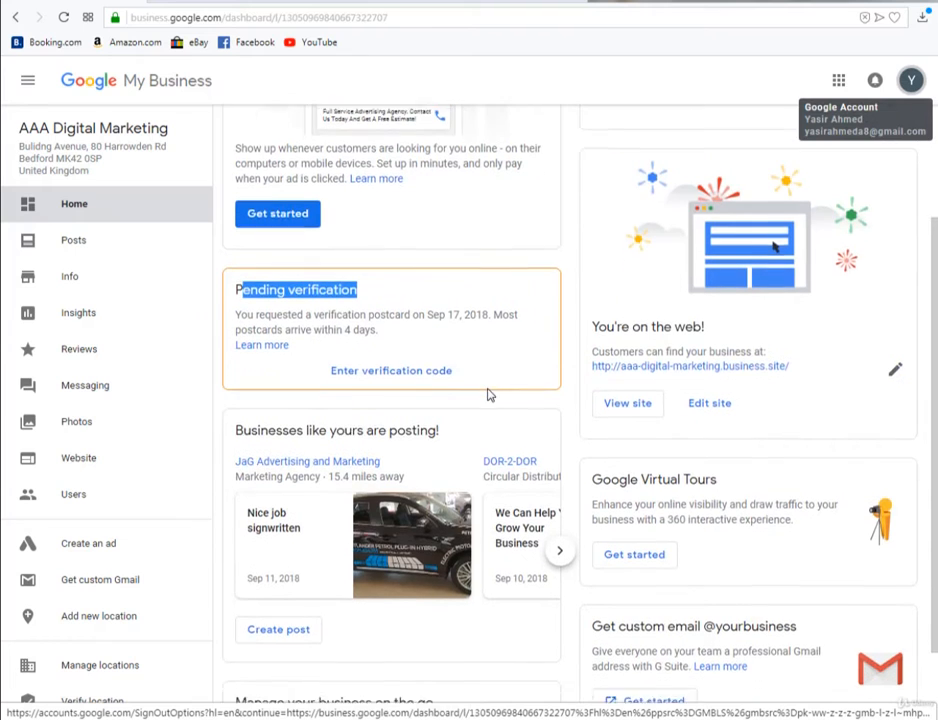
Look through the AAA Digital Marketing business website, from its services down to the address and business hours
{"action": "scroll", "coordinate": [489, 395], "scroll_direction": "up", "scroll_amount": 5}
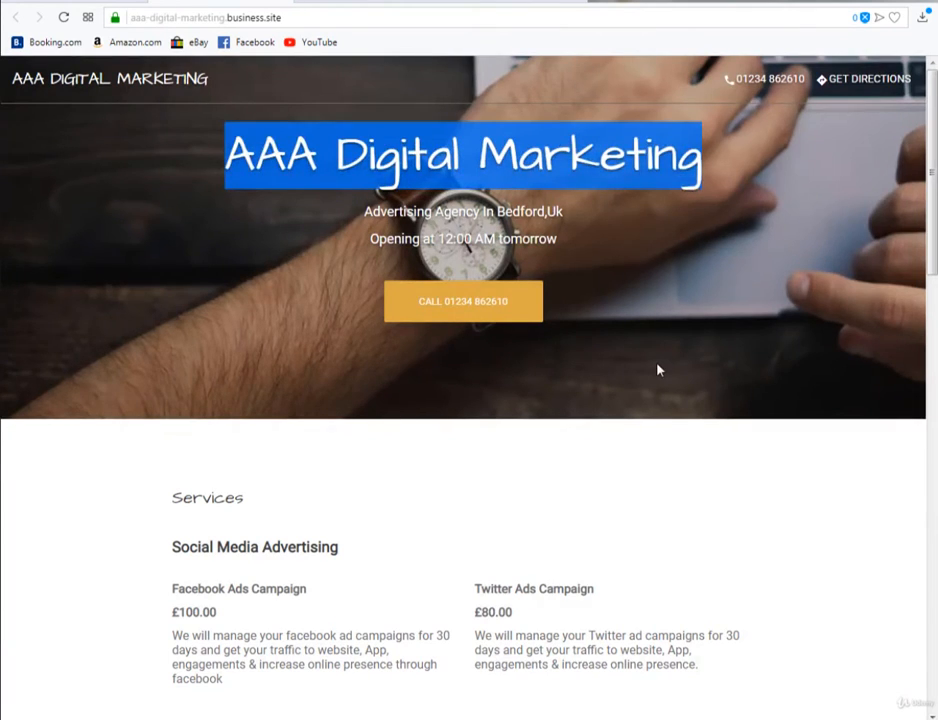
{"action": "scroll", "coordinate": [657, 370], "scroll_direction": "down", "scroll_amount": 5}
{"action": "scroll", "coordinate": [657, 370], "scroll_direction": "down", "scroll_amount": 3}
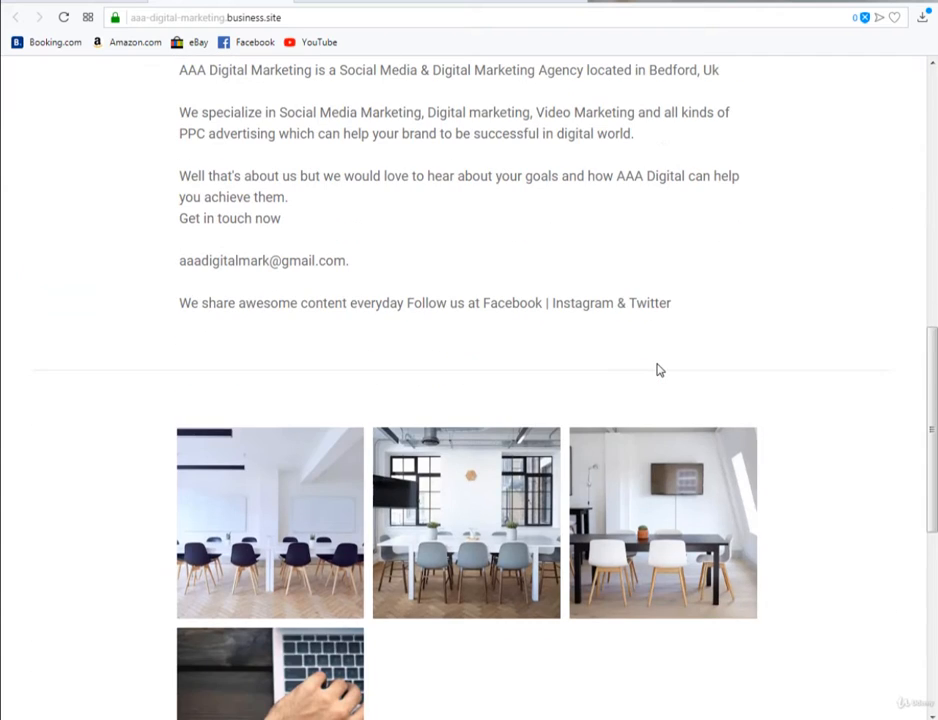
{"action": "scroll", "coordinate": [657, 370], "scroll_direction": "down", "scroll_amount": 6}
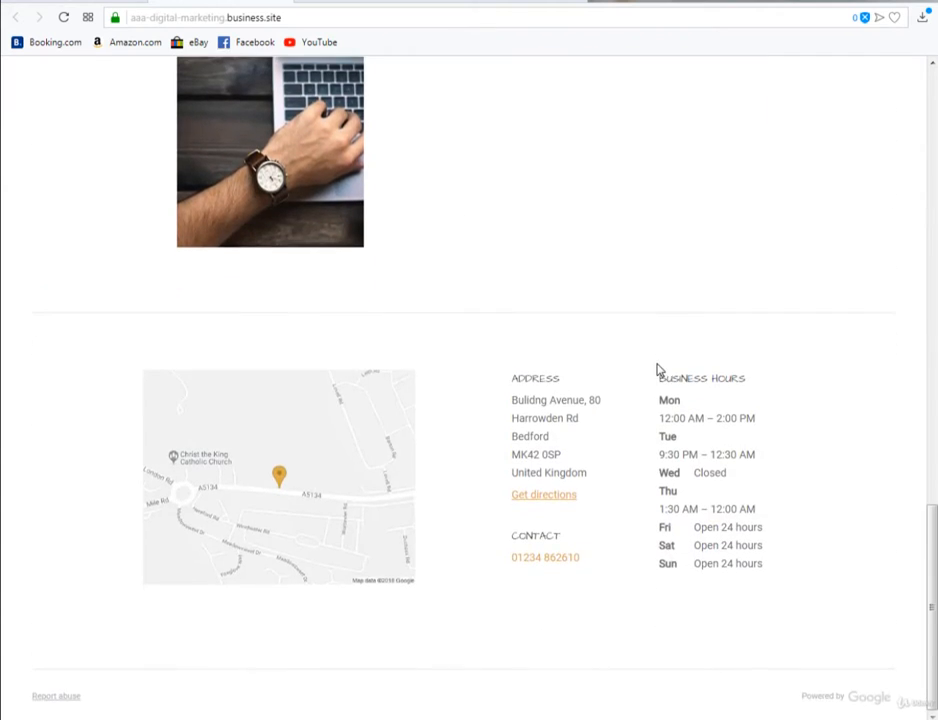
{"action": "scroll", "coordinate": [657, 370], "scroll_direction": "up", "scroll_amount": 15}
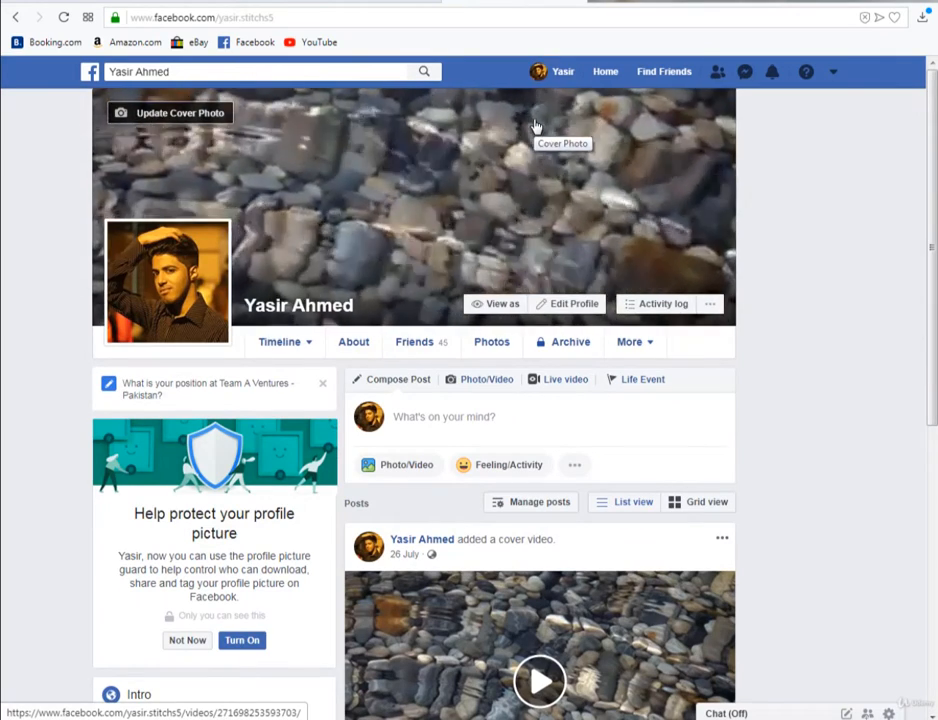
Switch to Facebook and start creating a new Page of the Business or brand type
{"action": "left_click", "coordinate": [832, 77]}
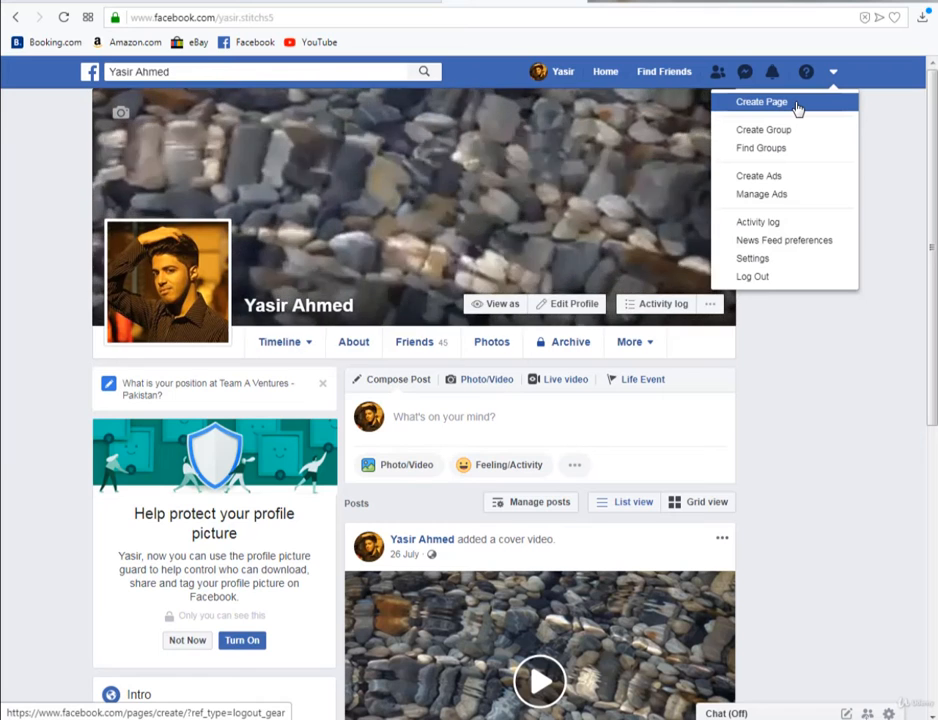
{"action": "left_click", "coordinate": [797, 104]}
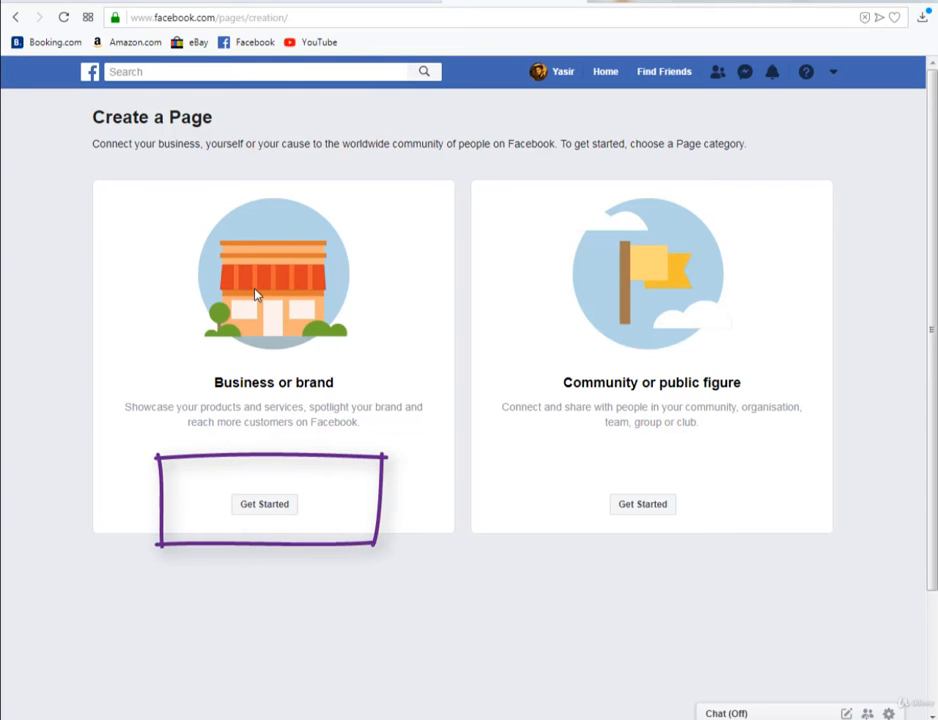
{"action": "left_click", "coordinate": [287, 512]}
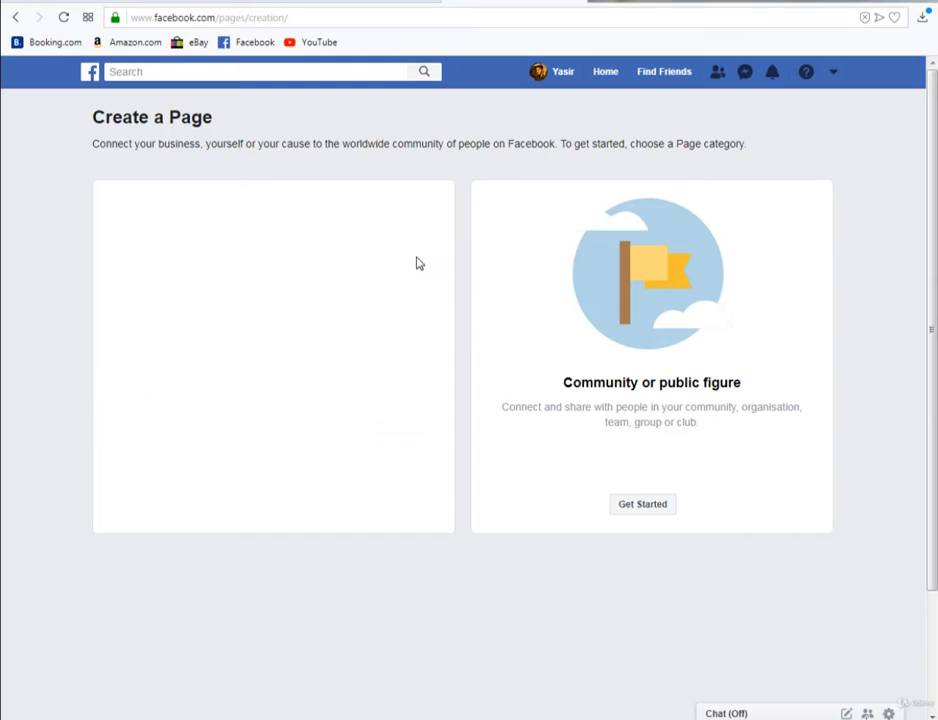
Name the Page AAA Digital Marketing and set its category to Advertising agency
{"action": "left_click", "coordinate": [322, 283]}
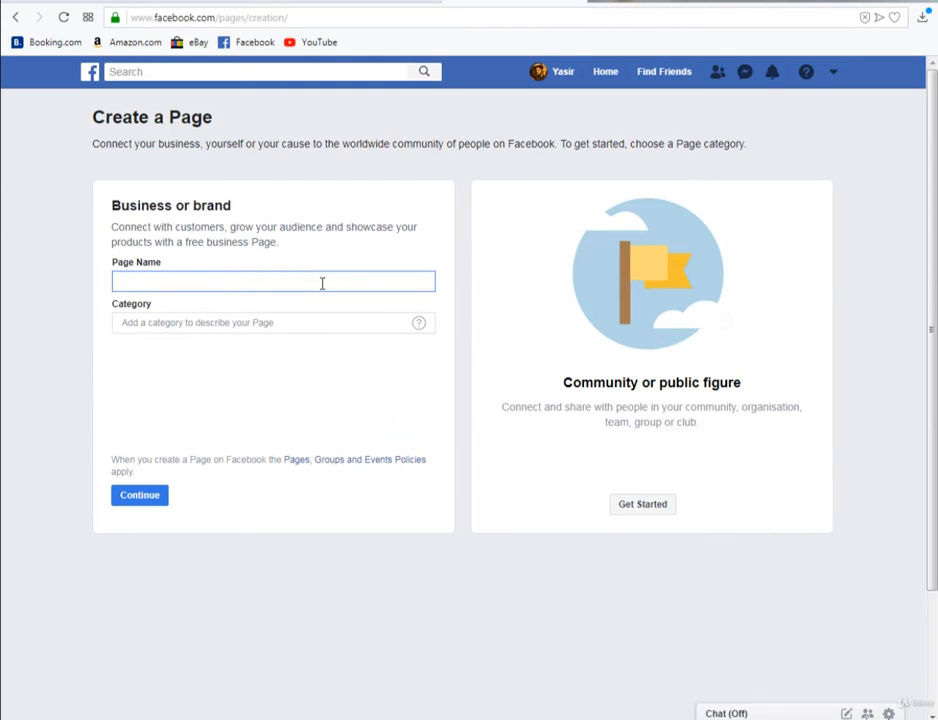
{"action": "type", "text": "AAA Digital Marketing"}
{"action": "key", "text": "Tab"}
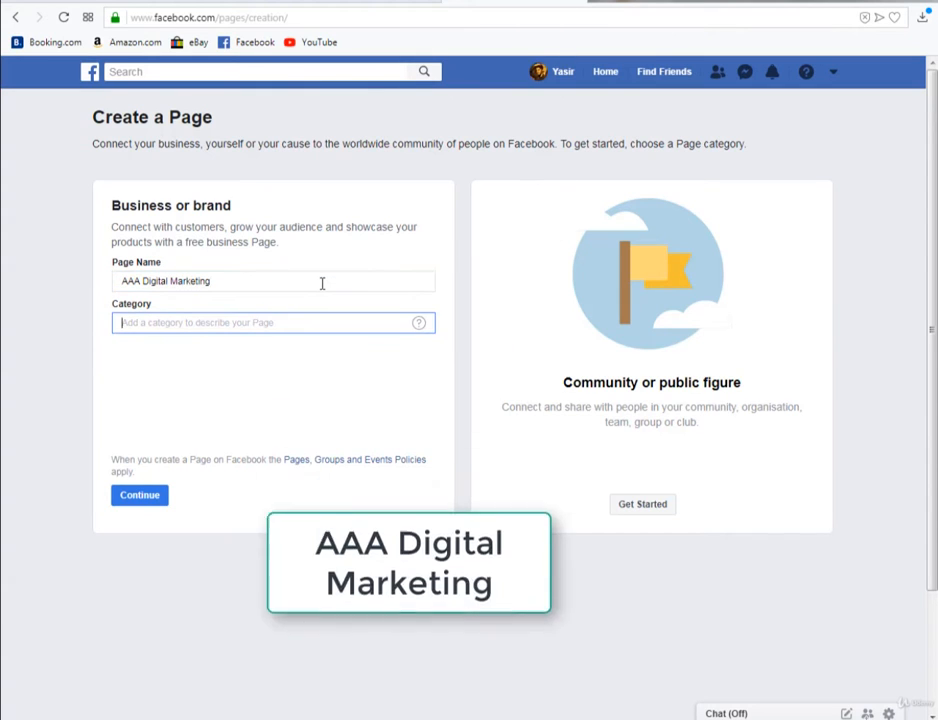
{"action": "type", "text": "advert"}
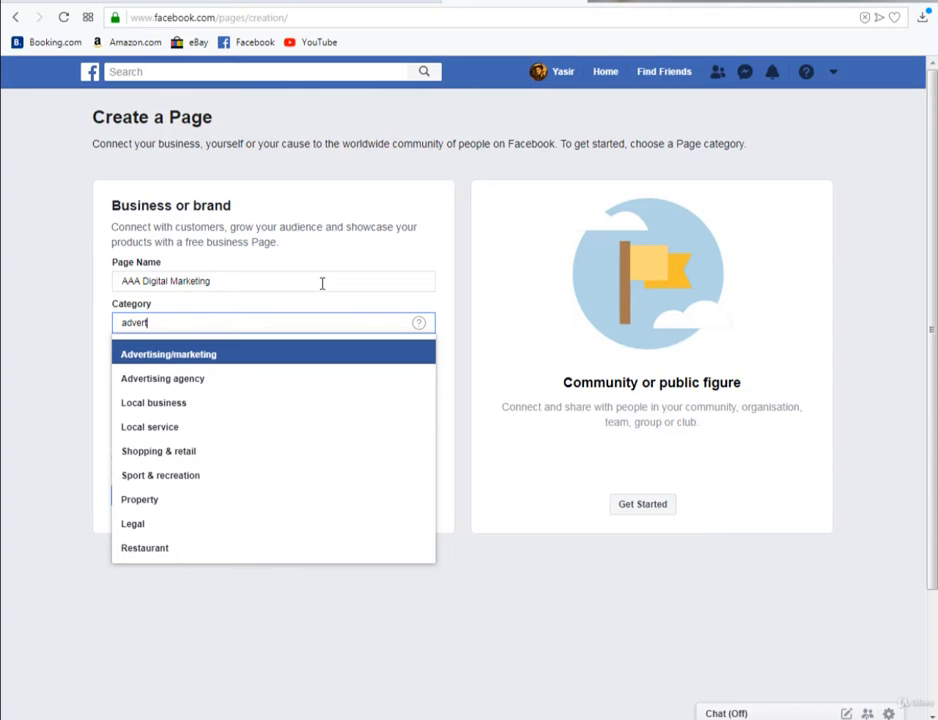
{"action": "key", "text": "Down"}
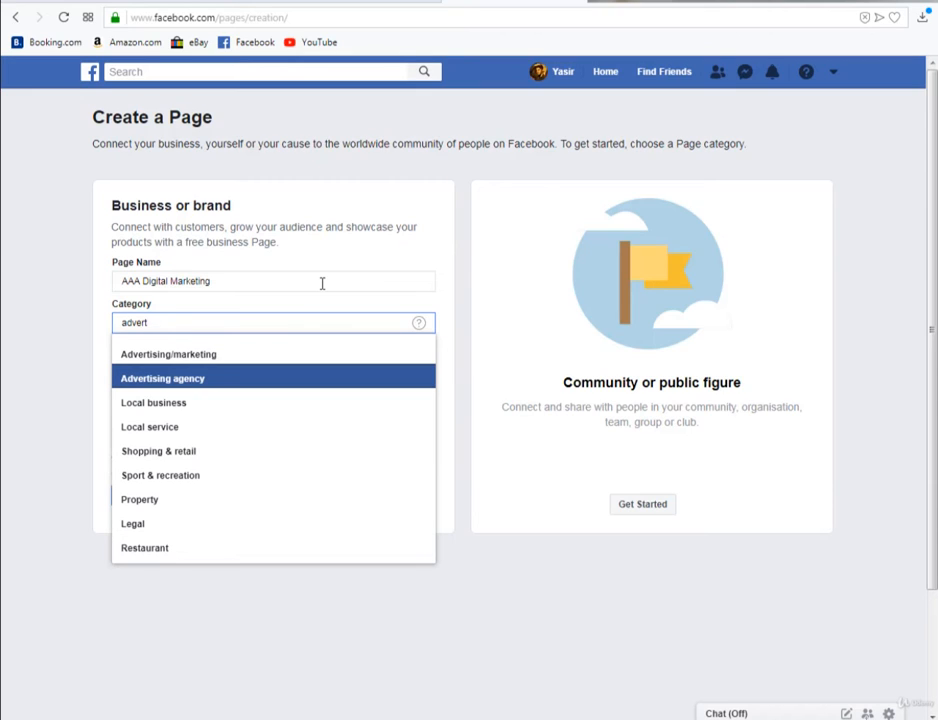
{"action": "key", "text": "Return"}
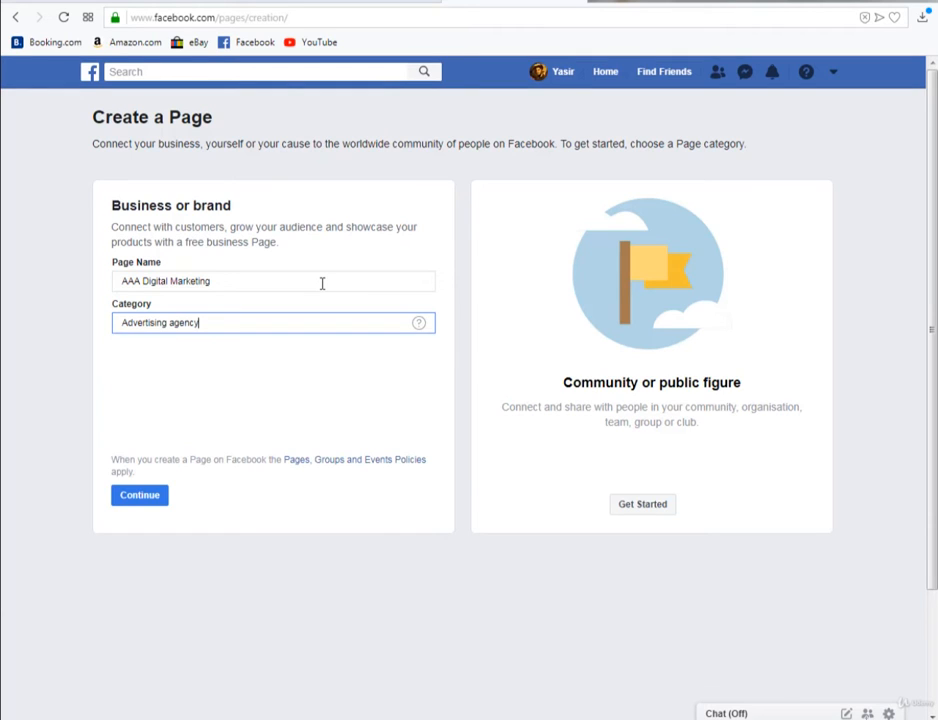
Copy the business's full address from the Google My Business dashboard and paste it as the new Page's address
{"action": "left_click", "coordinate": [205, 329]}
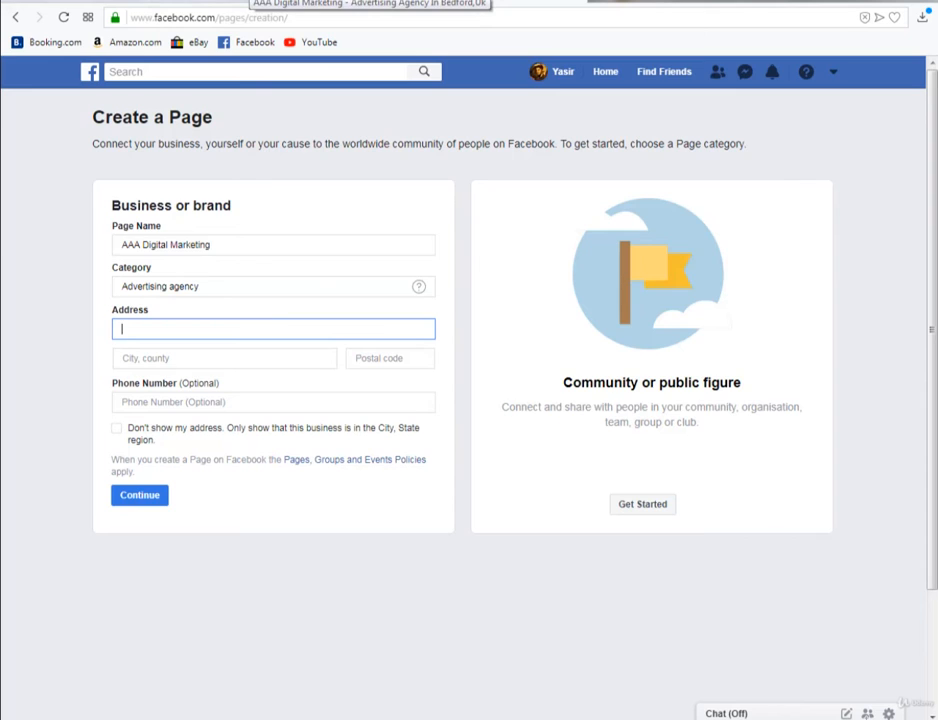
{"action": "left_click", "coordinate": [90, 1]}
{"action": "triple_click", "coordinate": [107, 147]}
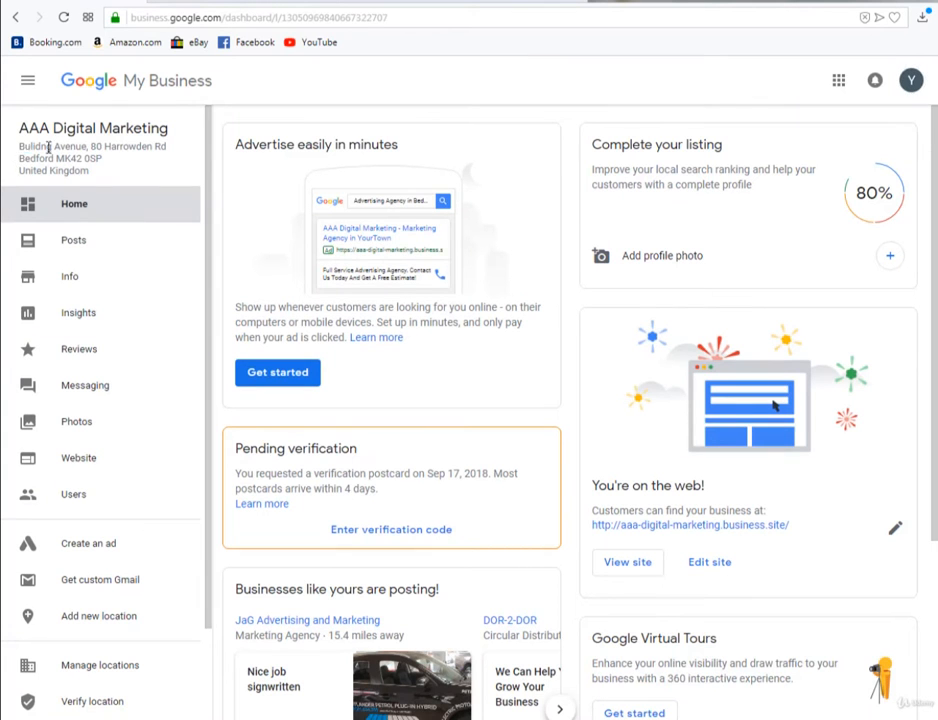
{"action": "right_click", "coordinate": [87, 163]}
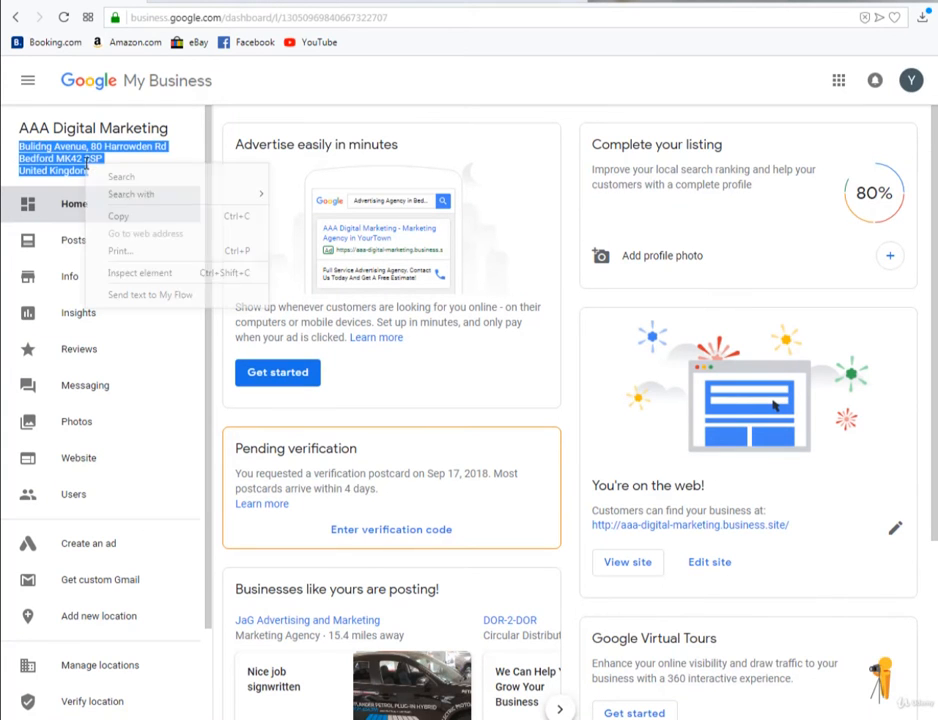
{"action": "left_click", "coordinate": [143, 216]}
{"action": "left_click", "coordinate": [260, 1]}
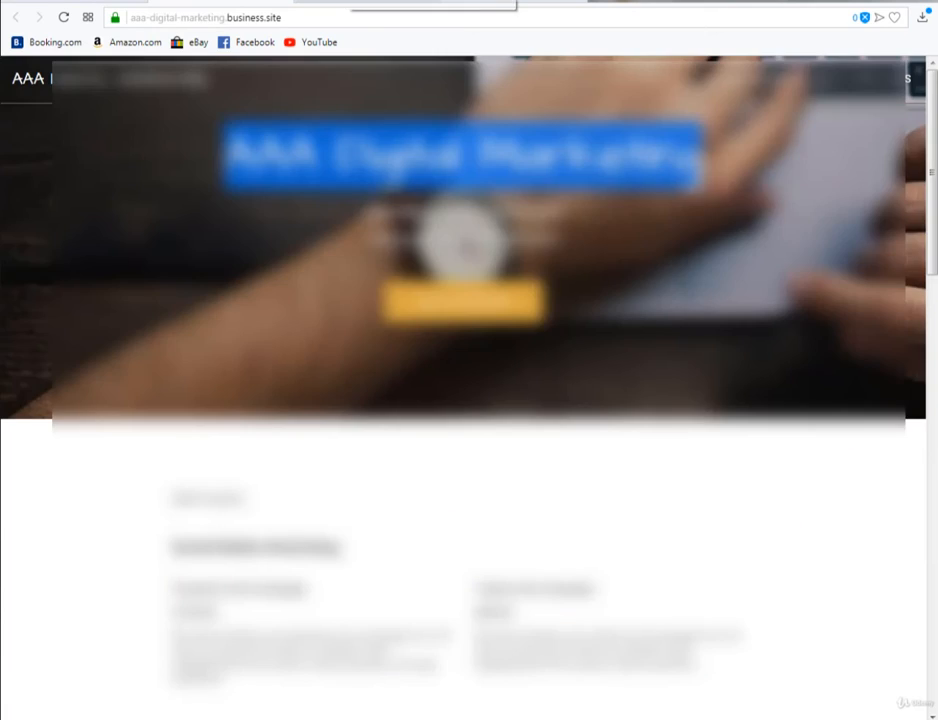
{"action": "left_click", "coordinate": [355, 1]}
{"action": "left_click", "coordinate": [486, 1]}
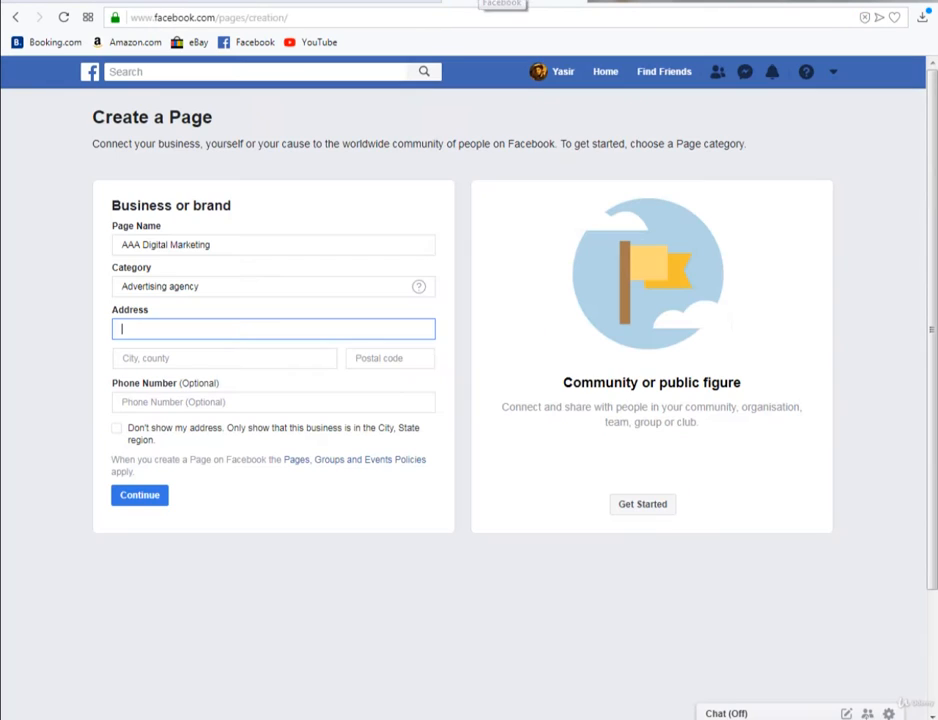
{"action": "right_click", "coordinate": [190, 331]}
{"action": "left_click", "coordinate": [245, 419]}
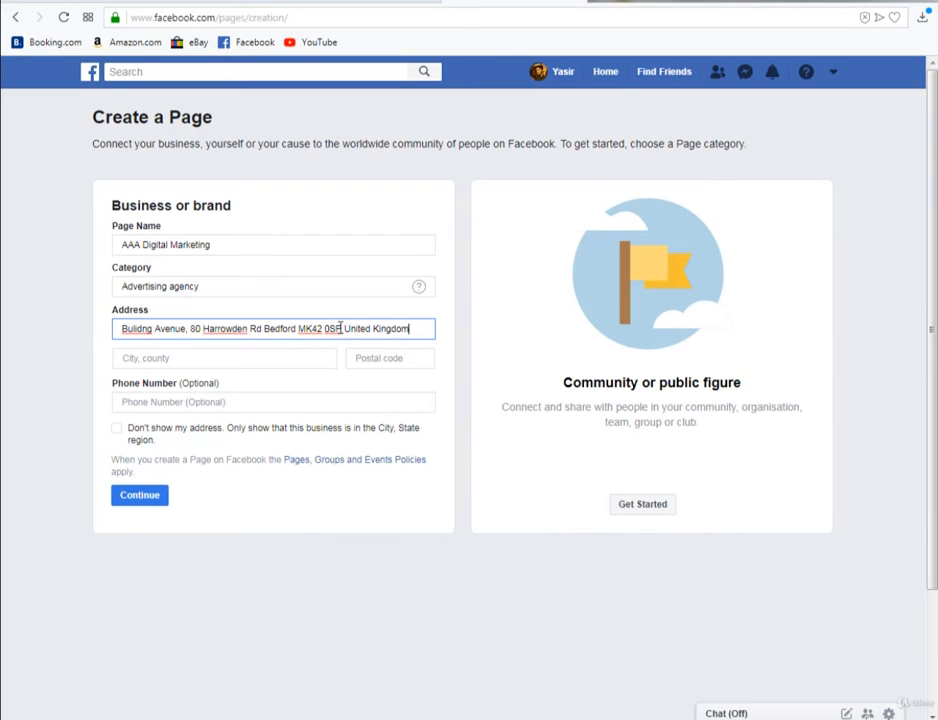
Move the country out of the street address and set the Page's city to London, United Kingdom
{"action": "left_click_drag", "start_coordinate": [344, 329], "coordinate": [427, 329]}
{"action": "key", "text": "BackSpace"}
{"action": "left_click", "coordinate": [232, 362]}
{"action": "key", "text": "ctrl+v"}
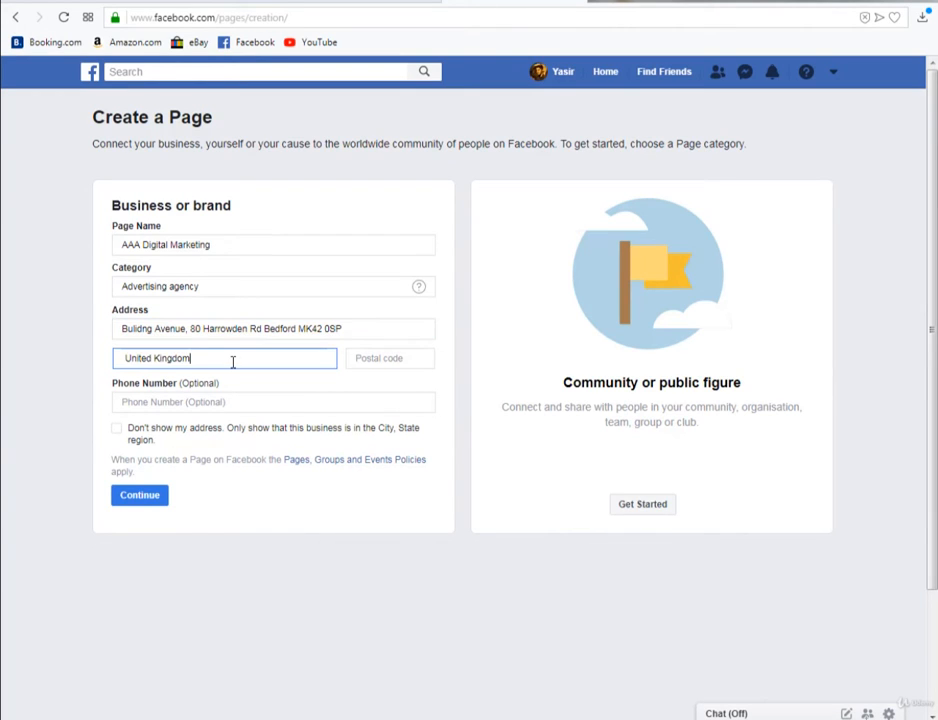
{"action": "left_click", "coordinate": [230, 397]}
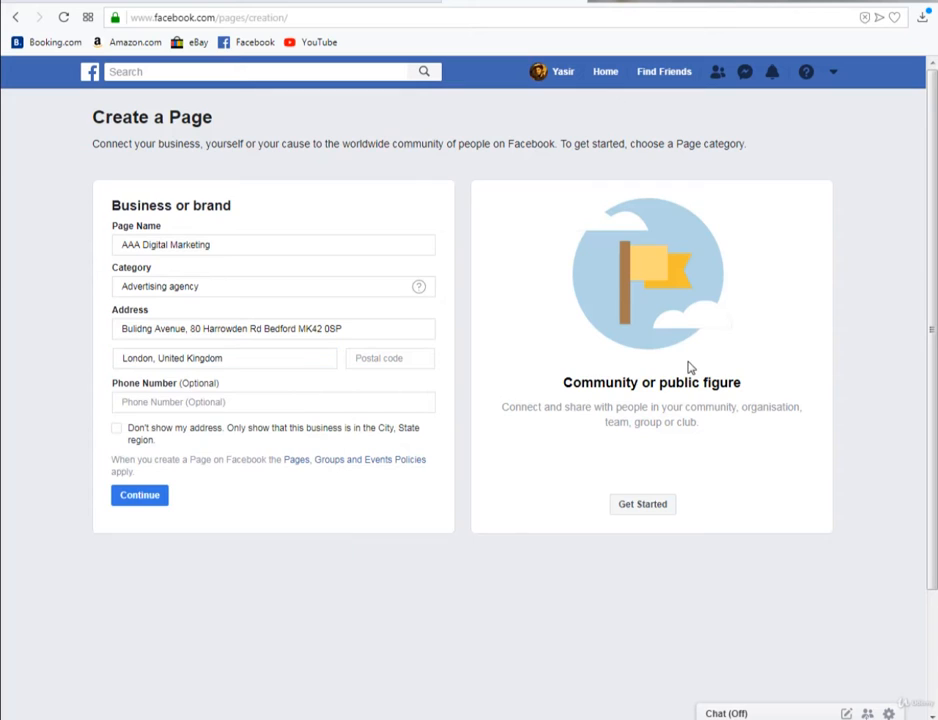
Move the postal code out of the street address into its own postal code field
{"action": "left_click_drag", "start_coordinate": [325, 330], "coordinate": [299, 329]}
{"action": "key", "text": "ctrl+x"}
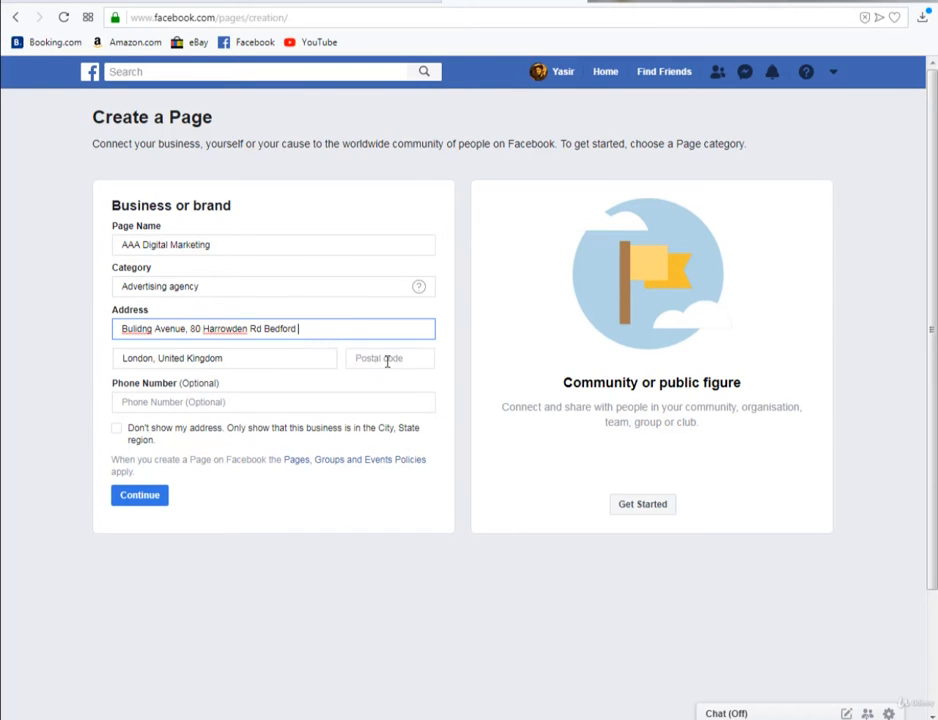
{"action": "left_click", "coordinate": [389, 358]}
{"action": "key", "text": "ctrl+v"}
{"action": "left_click", "coordinate": [901, 389]}
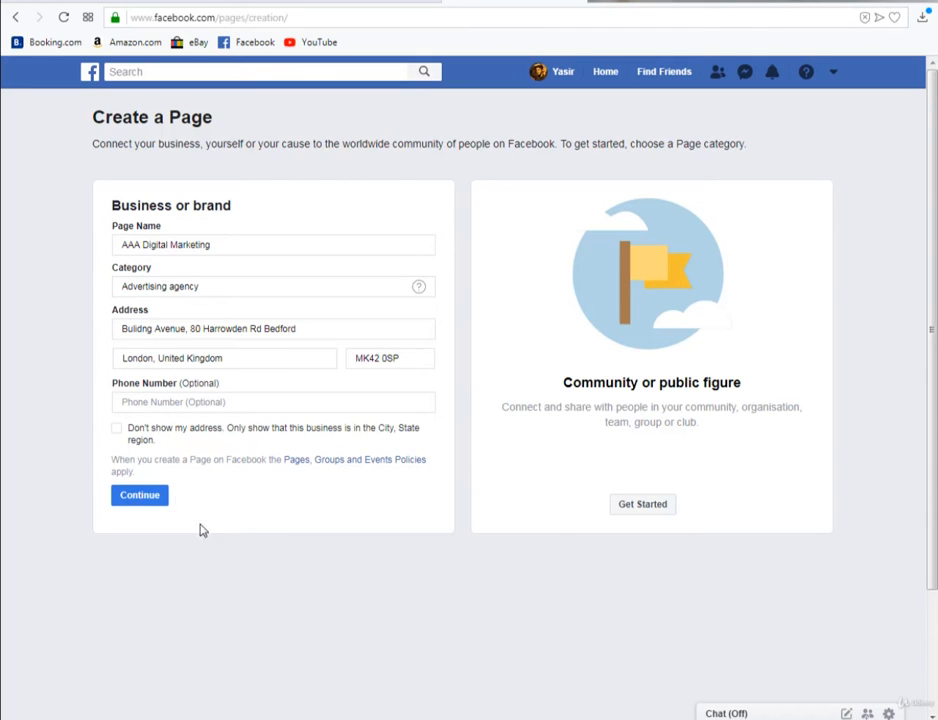
Try the option that hides the address and submit the Page's business details
{"action": "left_click", "coordinate": [128, 435]}
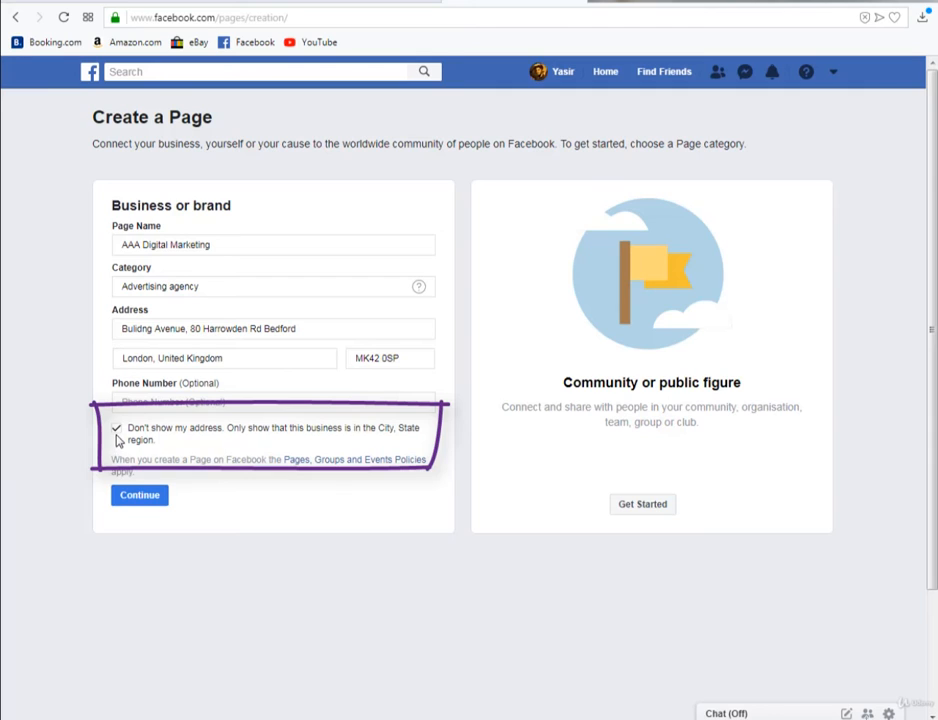
{"action": "left_click", "coordinate": [274, 442]}
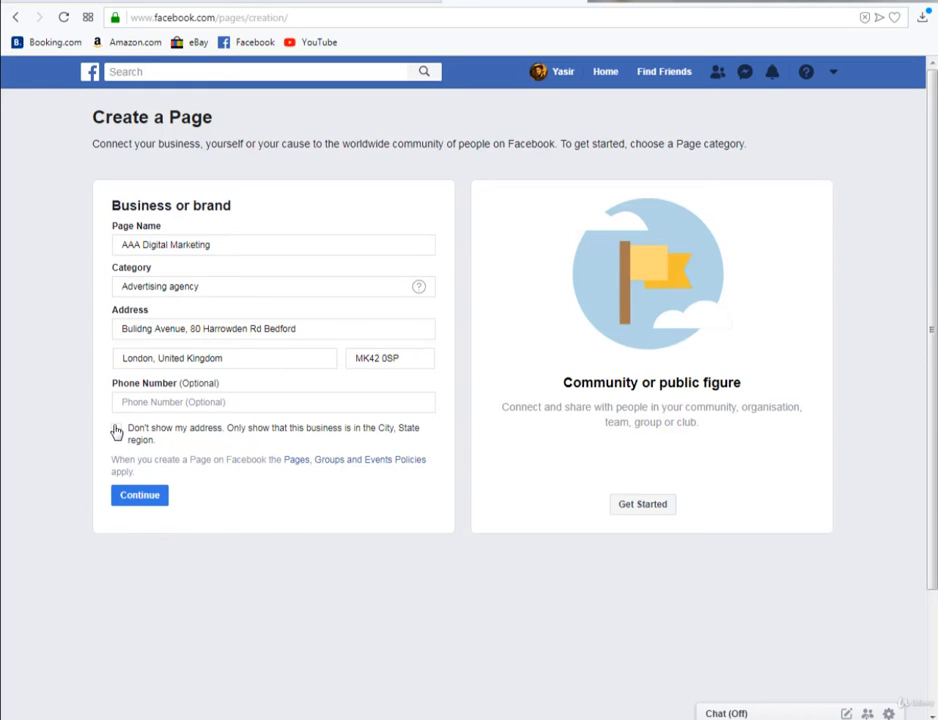
{"action": "left_click", "coordinate": [140, 496]}
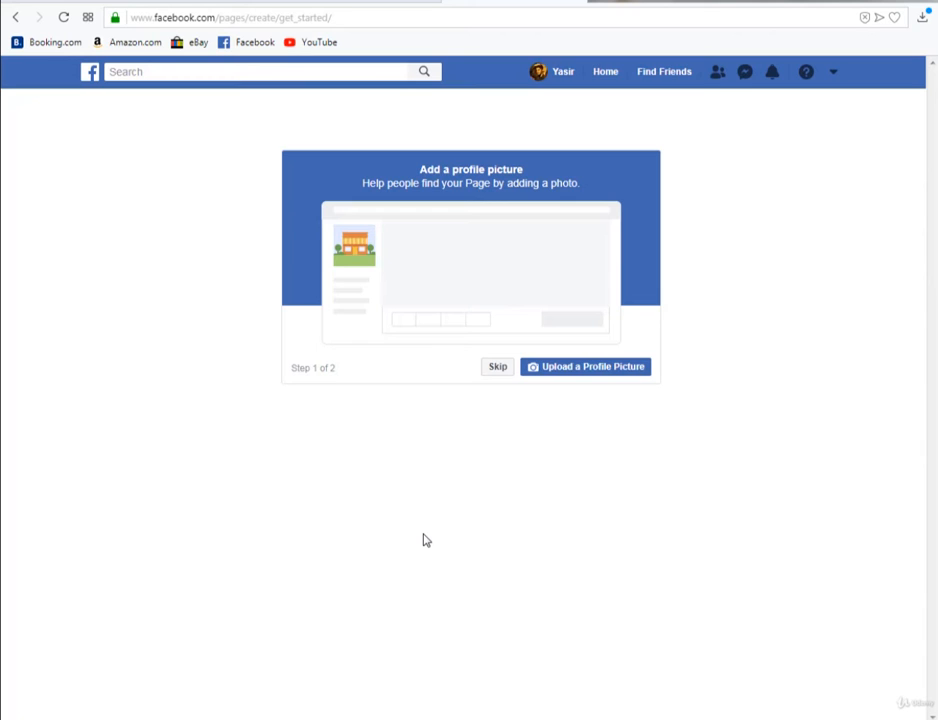
{"action": "left_click", "coordinate": [641, 380]}
{"action": "left_click", "coordinate": [226, 121]}
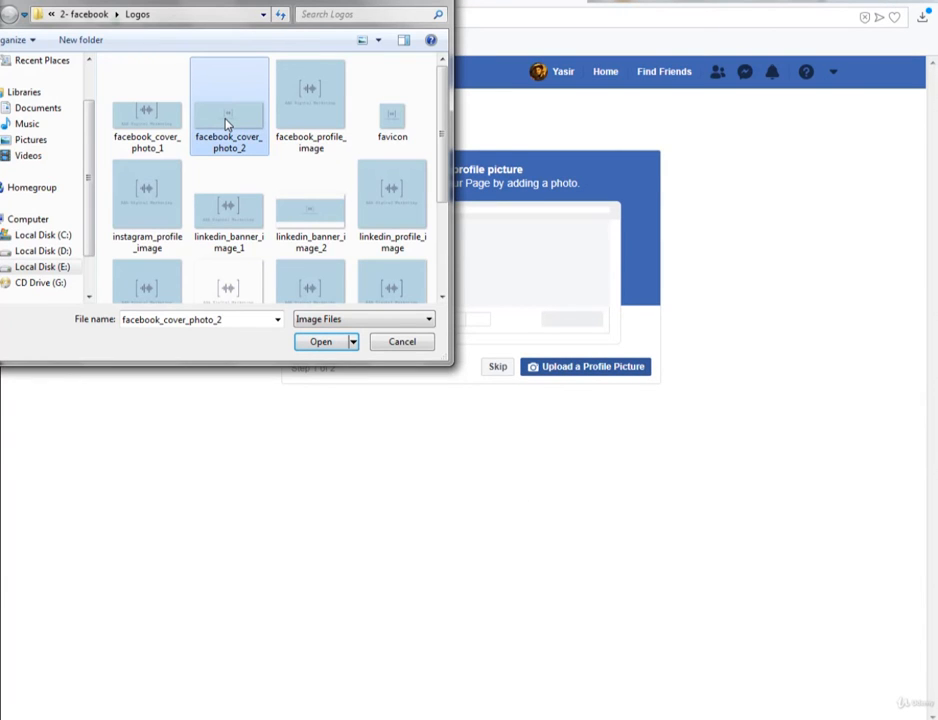
{"action": "key", "text": "Right"}
{"action": "key", "text": "Right"}
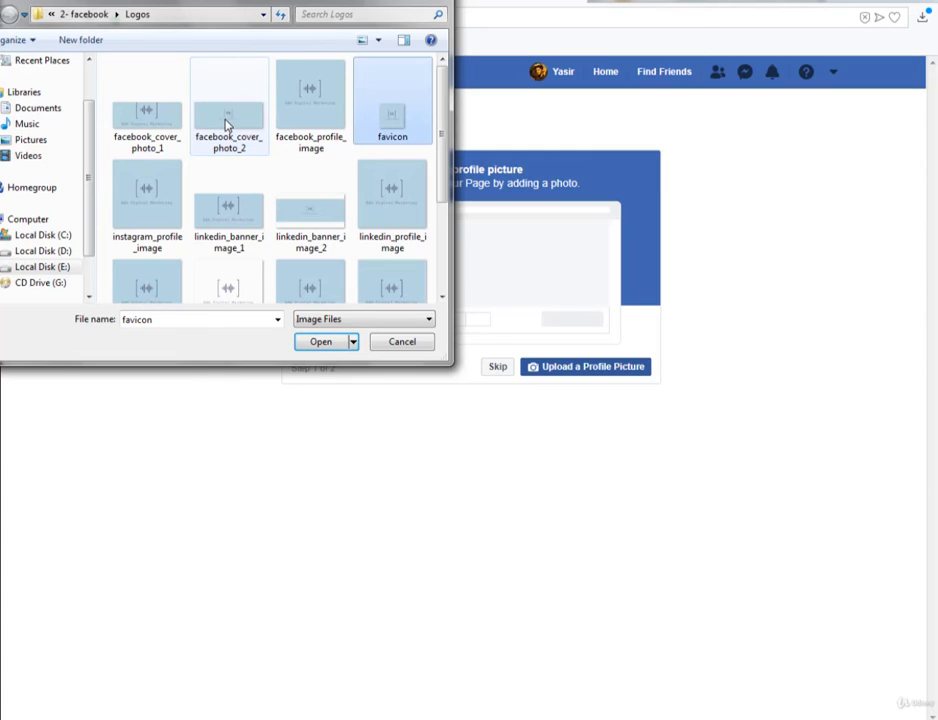
{"action": "key", "text": "Down"}
{"action": "key", "text": "Down"}
{"action": "key", "text": "Down"}
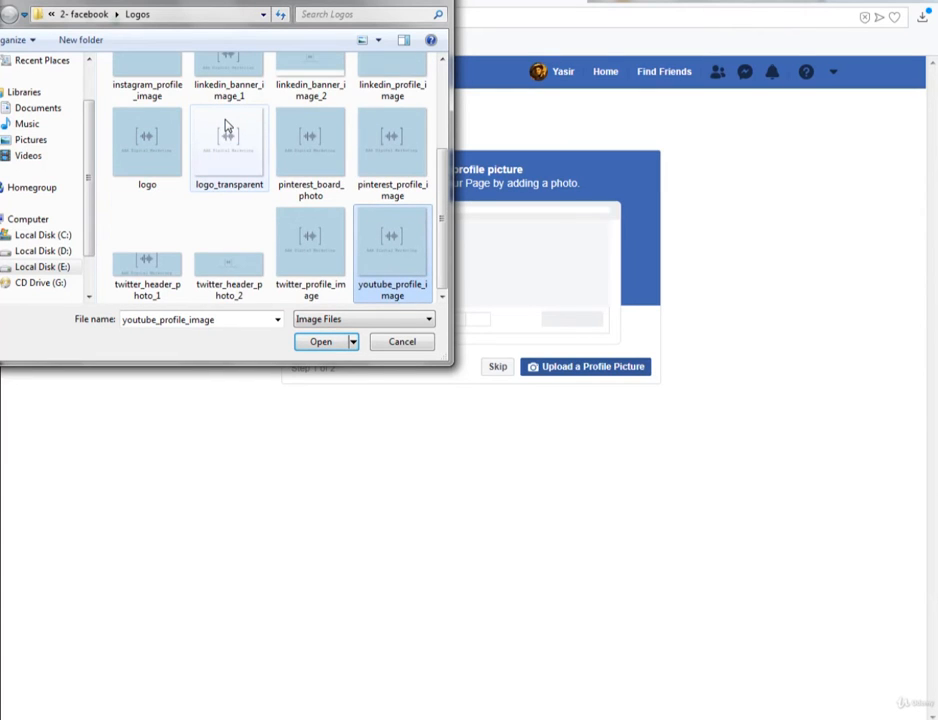
{"action": "key", "text": "Up"}
{"action": "key", "text": "Up"}
{"action": "key", "text": "Up"}
{"action": "key", "text": "Left"}
{"action": "key", "text": "Left"}
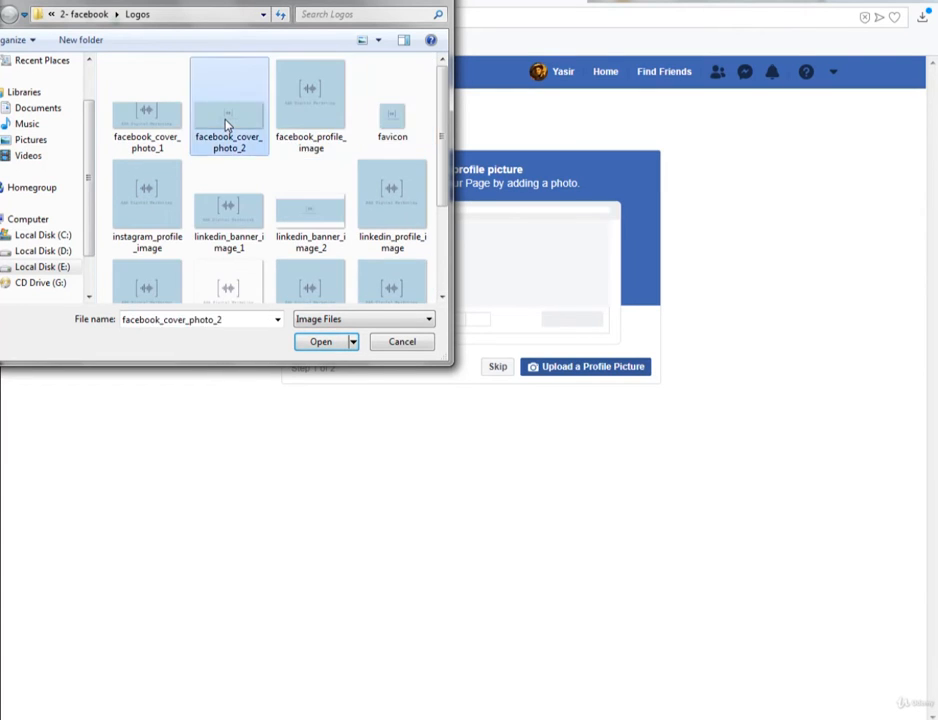
{"action": "key", "text": "Right"}
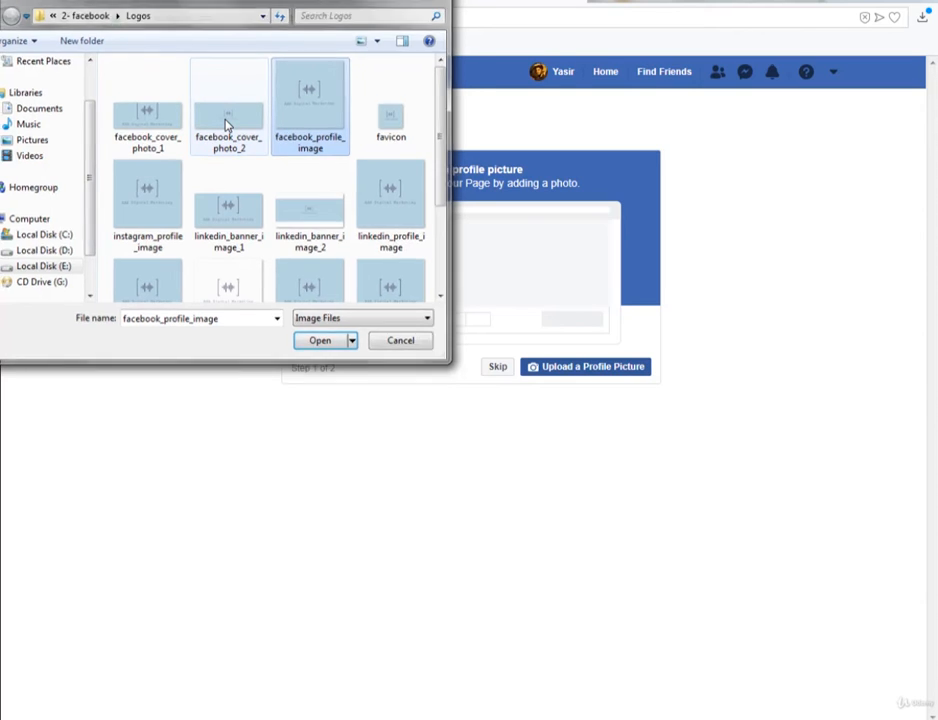
{"action": "key", "text": "Return"}
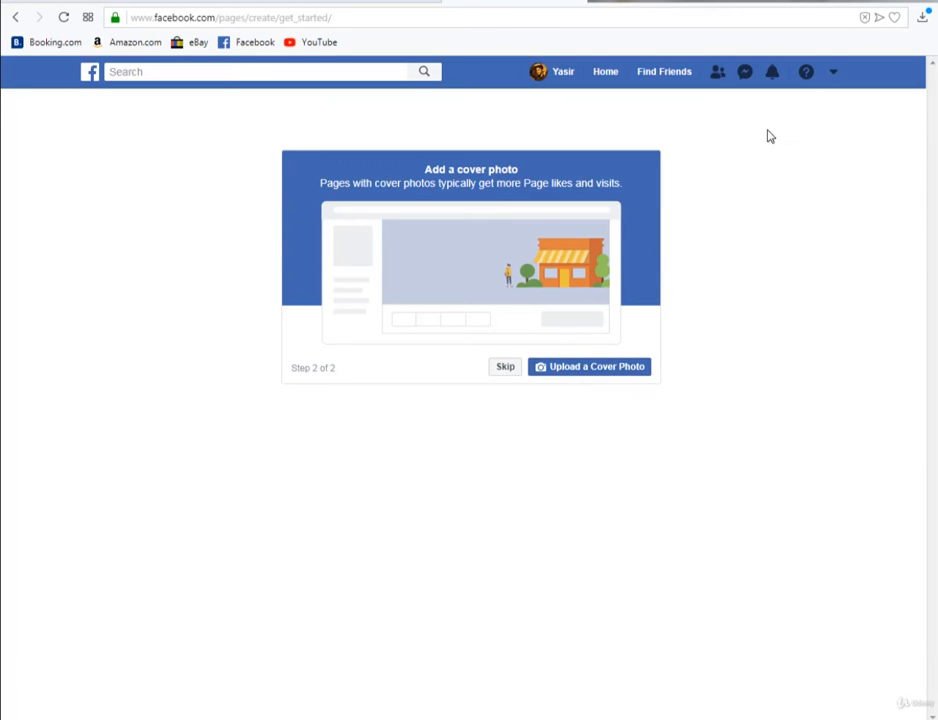
Upload facebook_cover_photo_1 from the Logos folder as the Page's cover photo
{"action": "left_click", "coordinate": [637, 377]}
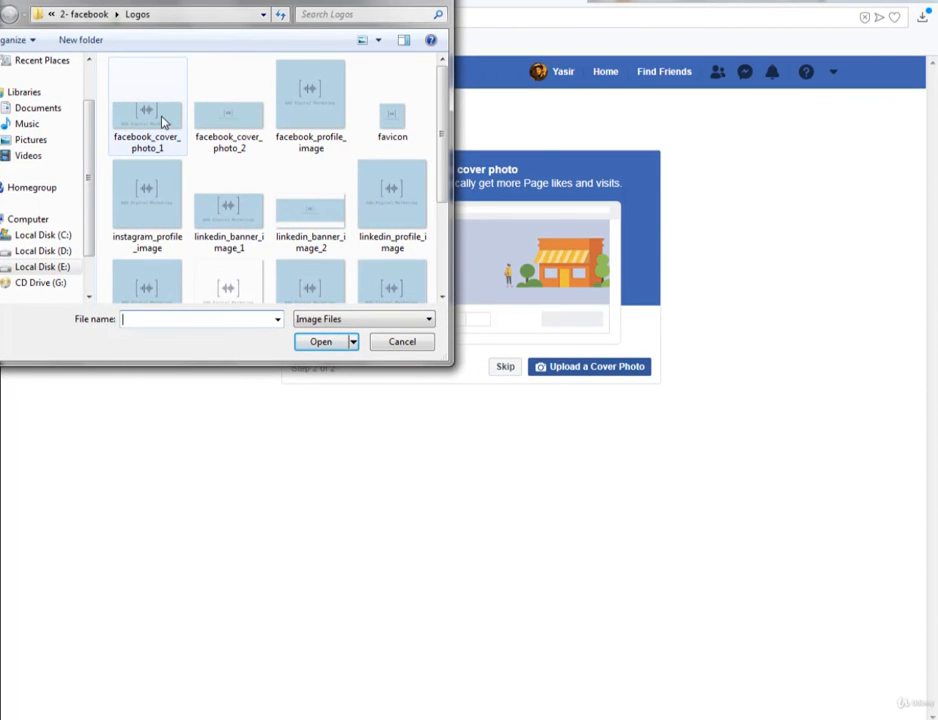
{"action": "double_click", "coordinate": [165, 121]}
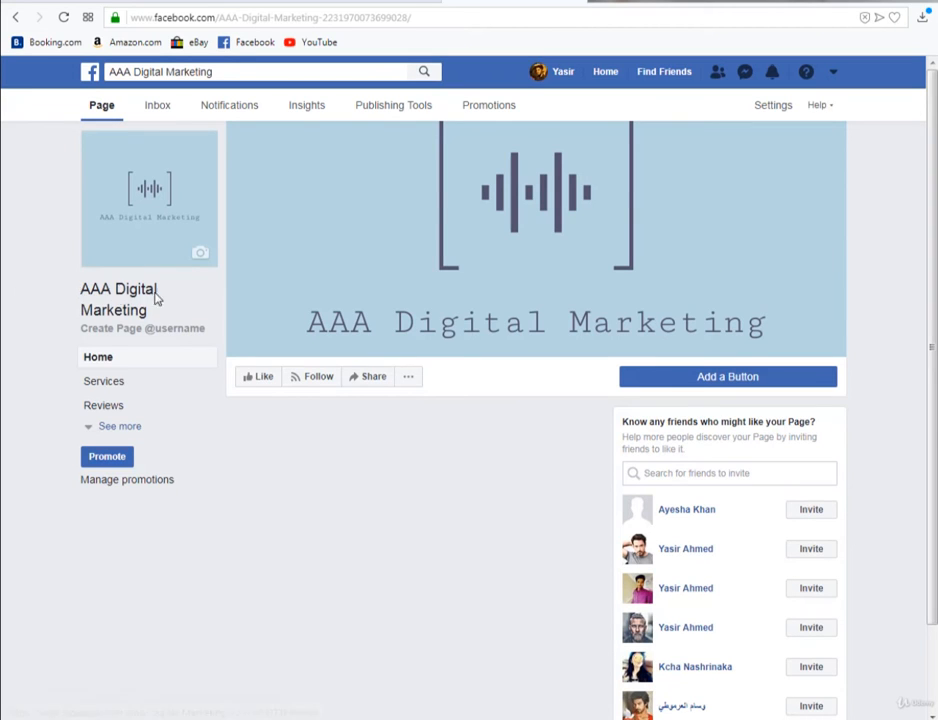
Look over the newly created Page, from its name down to the page tips and first post
{"action": "left_click_drag", "start_coordinate": [155, 297], "coordinate": [90, 323]}
{"action": "left_click", "coordinate": [54, 295]}
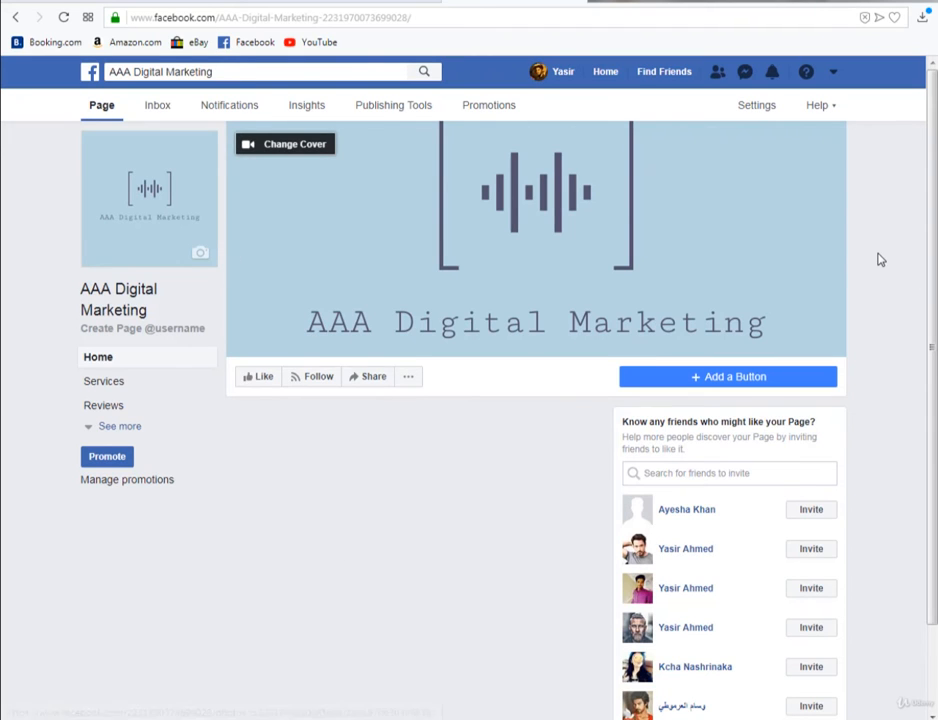
{"action": "scroll", "coordinate": [879, 260], "scroll_direction": "down", "scroll_amount": 3}
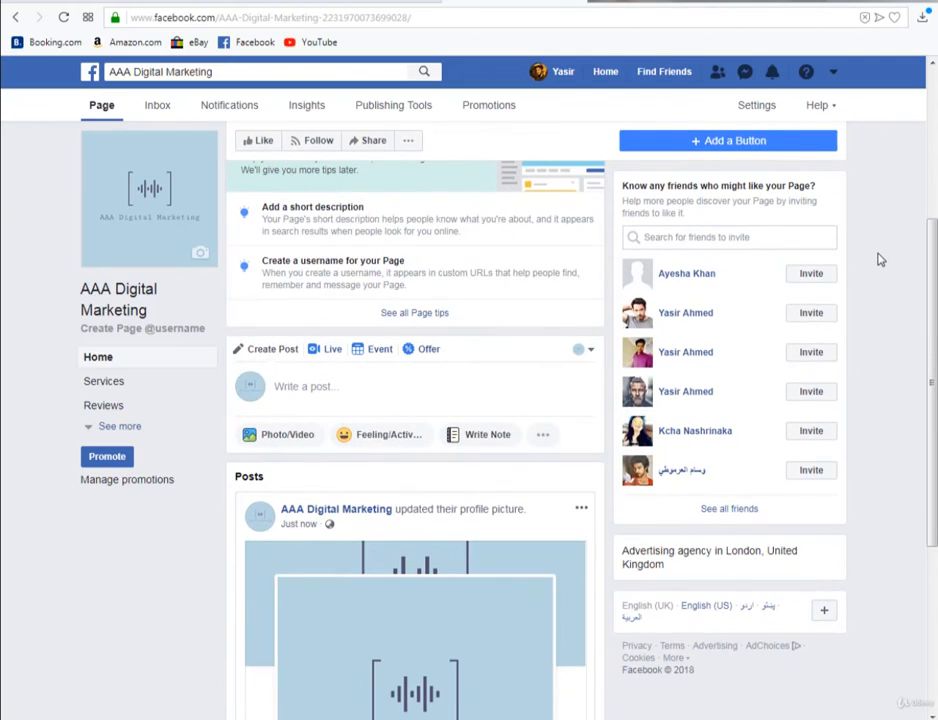
Open the Page's short description for editing and look for the About Us text in the 1 - Google My Business folder
{"action": "scroll", "coordinate": [877, 257], "scroll_direction": "down", "scroll_amount": 2}
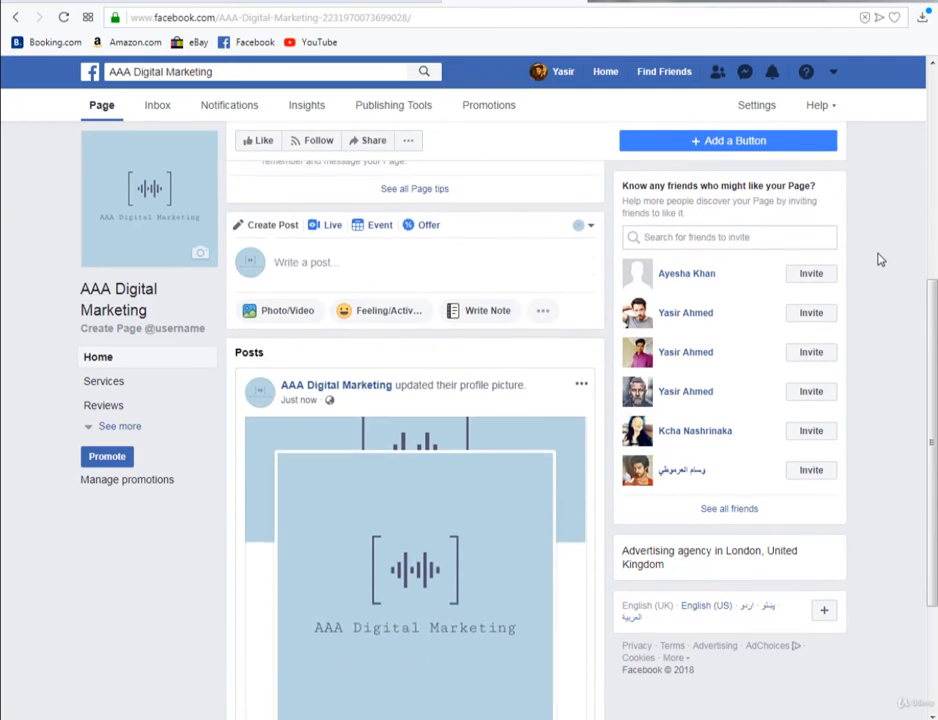
{"action": "scroll", "coordinate": [877, 257], "scroll_direction": "up", "scroll_amount": 3}
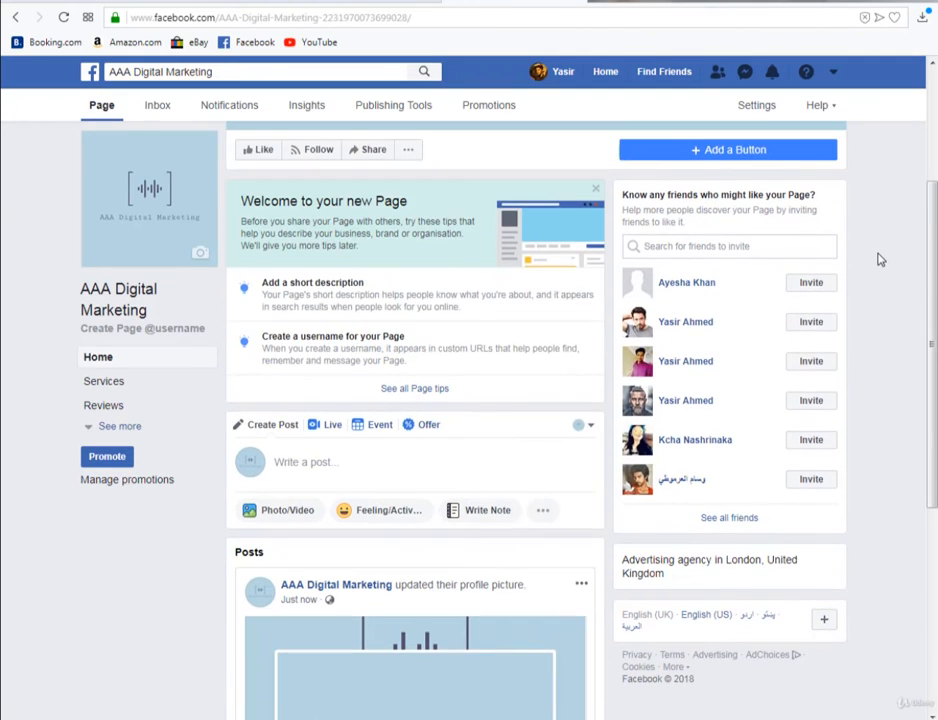
{"action": "left_click", "coordinate": [399, 306]}
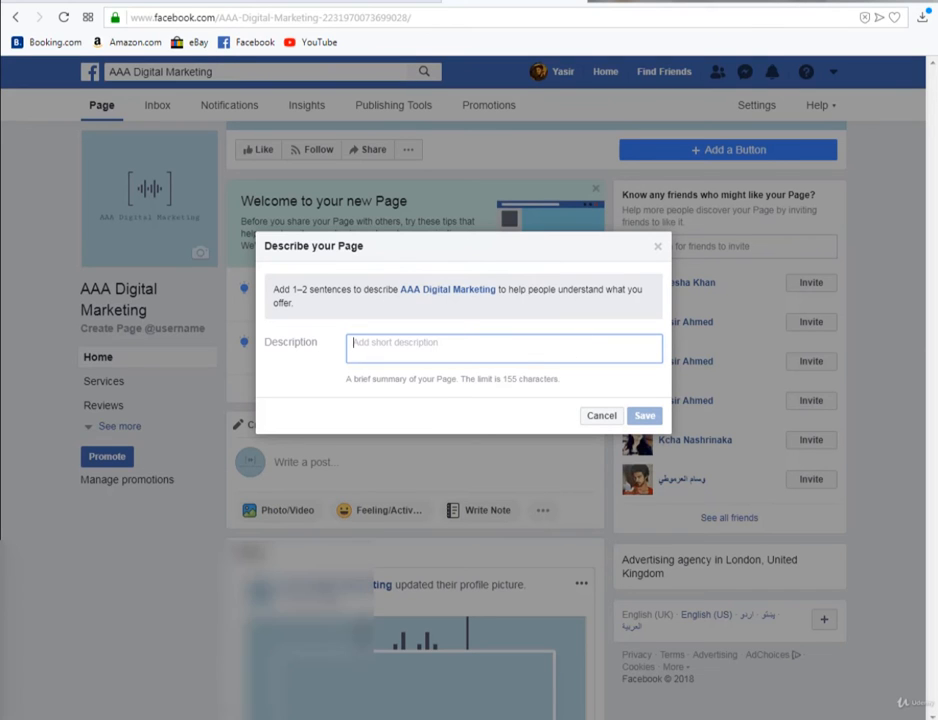
{"action": "mouse_move", "coordinate": [158, 717]}
{"action": "left_click", "coordinate": [78, 640]}
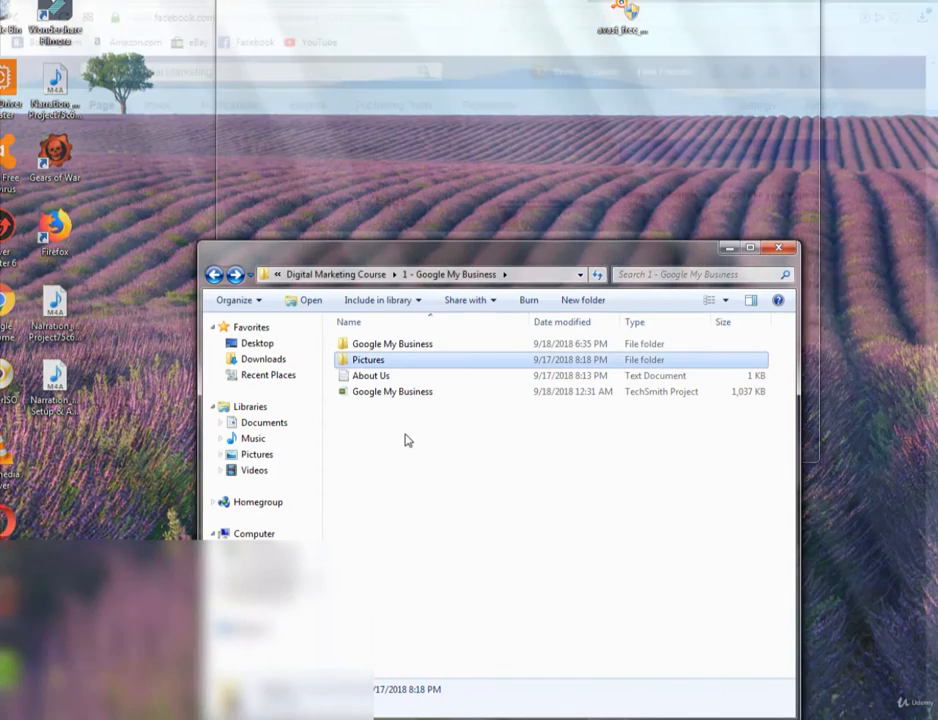
{"action": "double_click", "coordinate": [385, 381]}
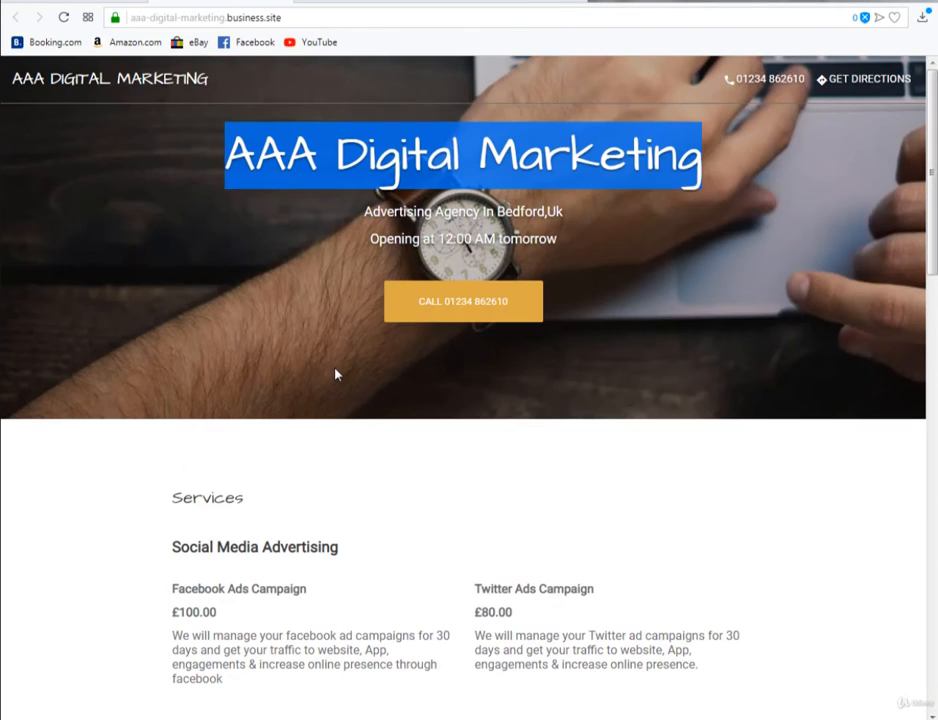
Copy the first three About Us paragraphs from the AAA Digital Marketing business website
{"action": "scroll", "coordinate": [336, 374], "scroll_direction": "down", "scroll_amount": 7}
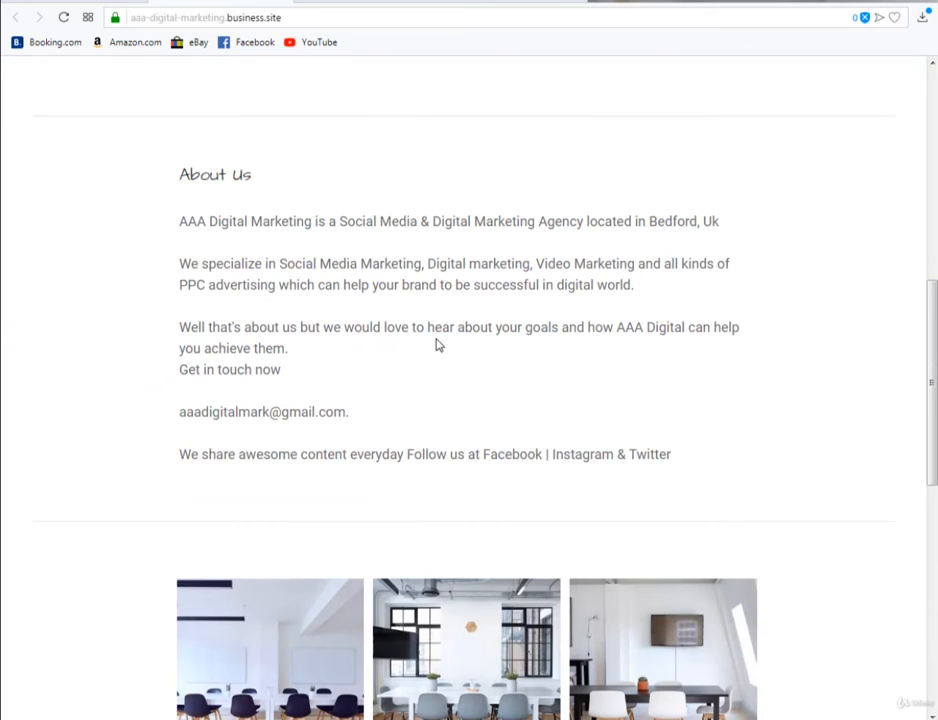
{"action": "left_click_drag", "start_coordinate": [194, 225], "coordinate": [283, 308]}
{"action": "right_click", "coordinate": [280, 305]}
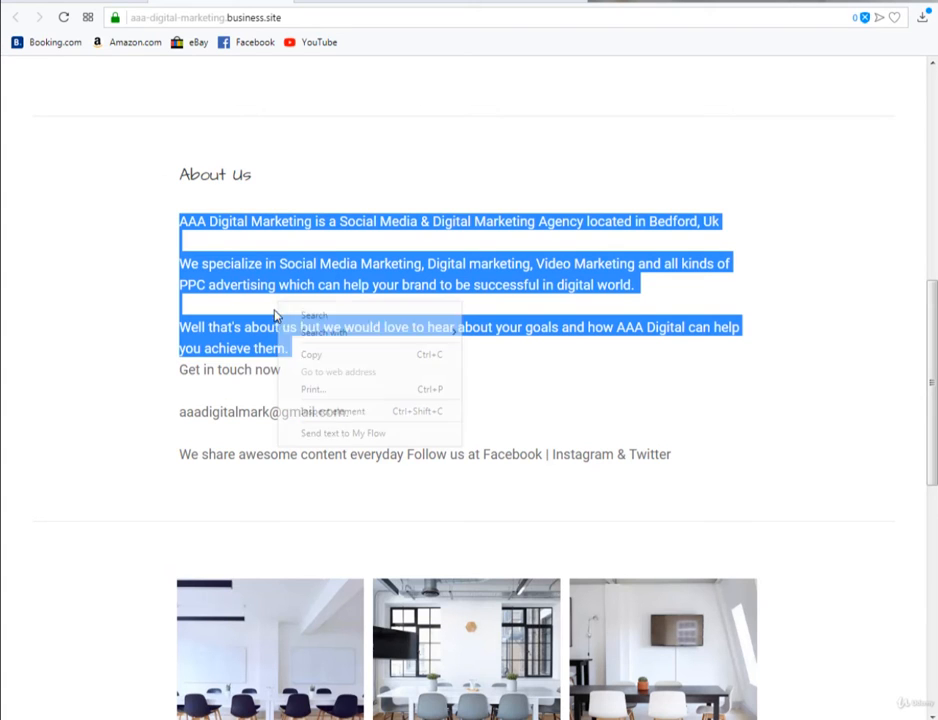
{"action": "left_click", "coordinate": [311, 356]}
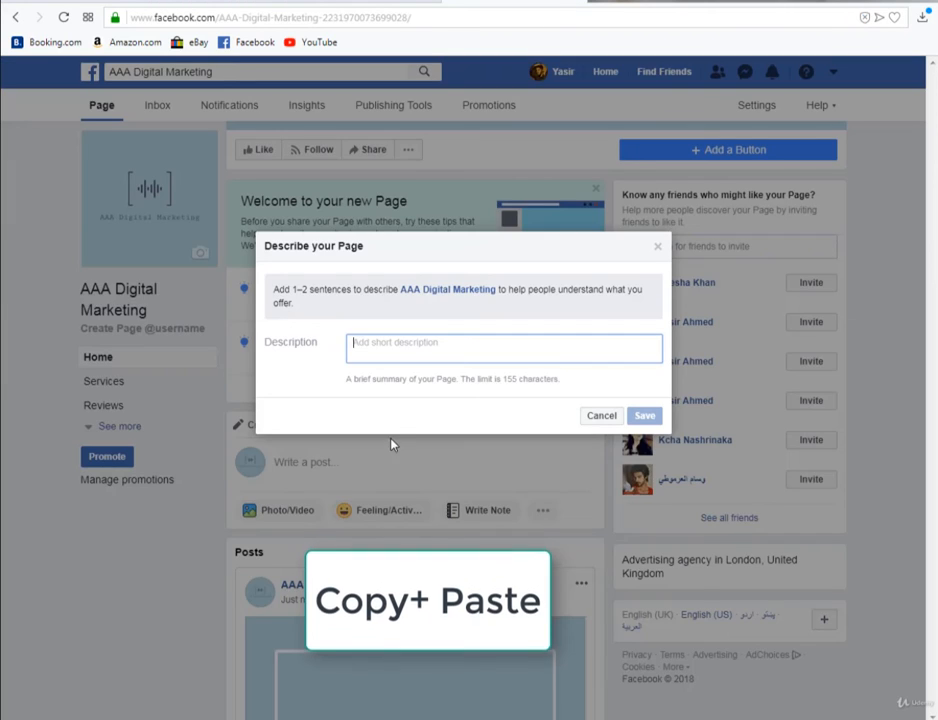
Describe the Page as "AAA Digital Marketing is a Social Media & Digital Marketing Agency located in Bedford, Uk We do social media, digital marketing & PPC Adverting."
{"action": "left_click", "coordinate": [419, 356]}
{"action": "key", "text": "ctrl+v"}
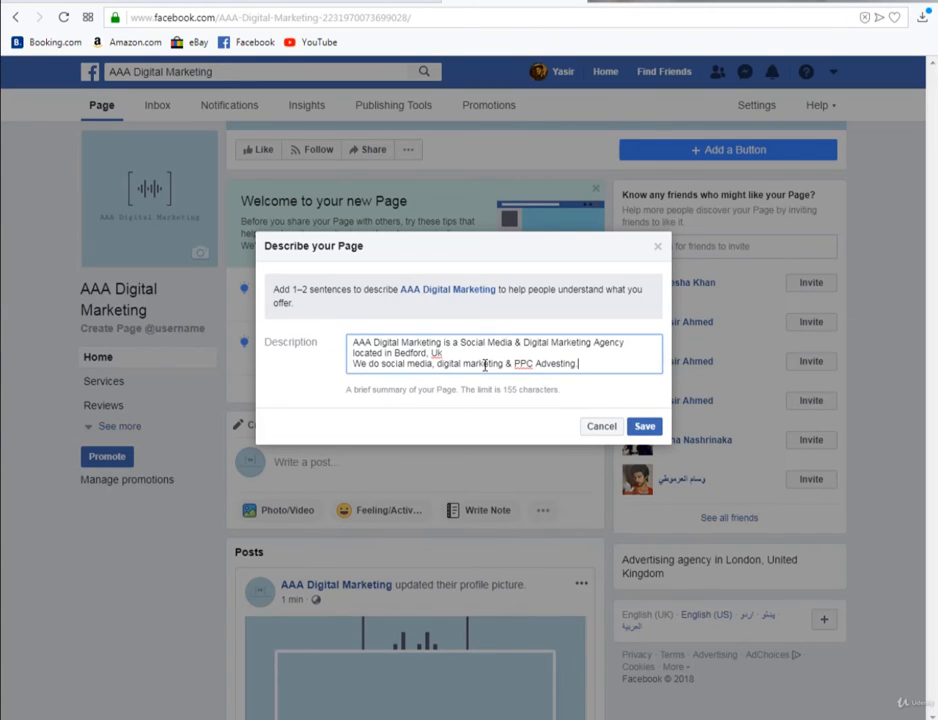
{"action": "right_click", "coordinate": [551, 366]}
{"action": "left_click", "coordinate": [551, 366]}
{"action": "right_click", "coordinate": [563, 366]}
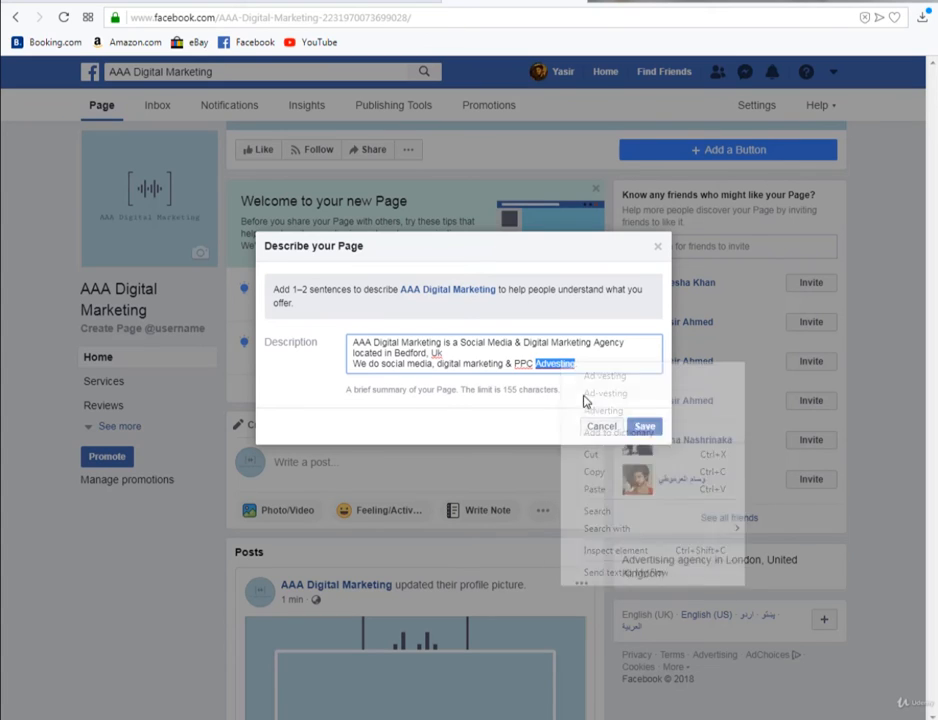
{"action": "left_click", "coordinate": [560, 412]}
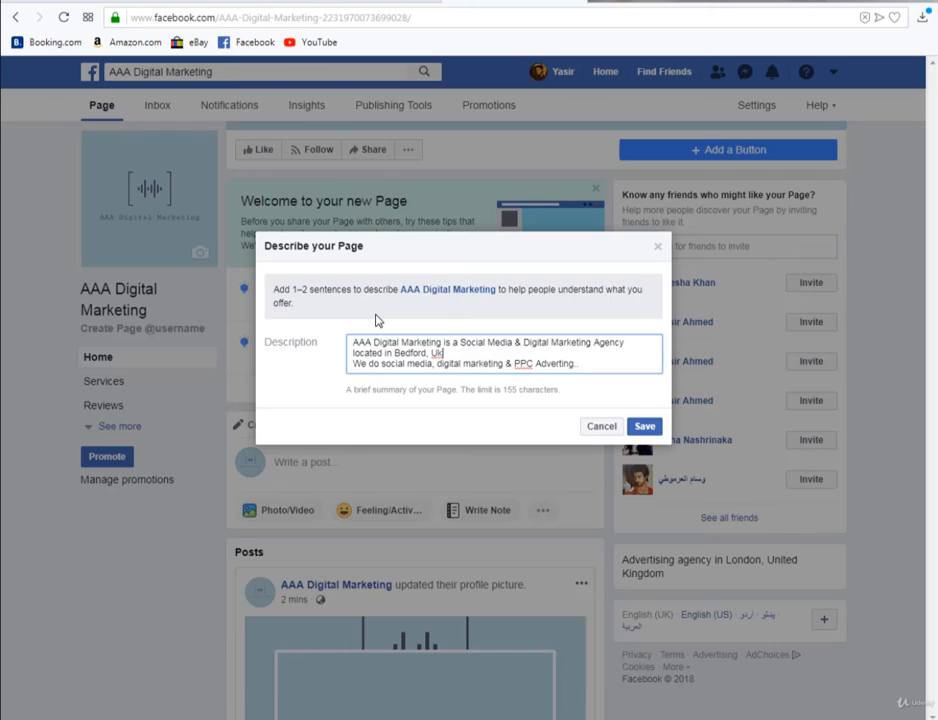
Keep the "We do social media" sentence on its own line, save the description and decline adding more Page info
{"action": "key", "text": "Delete"}
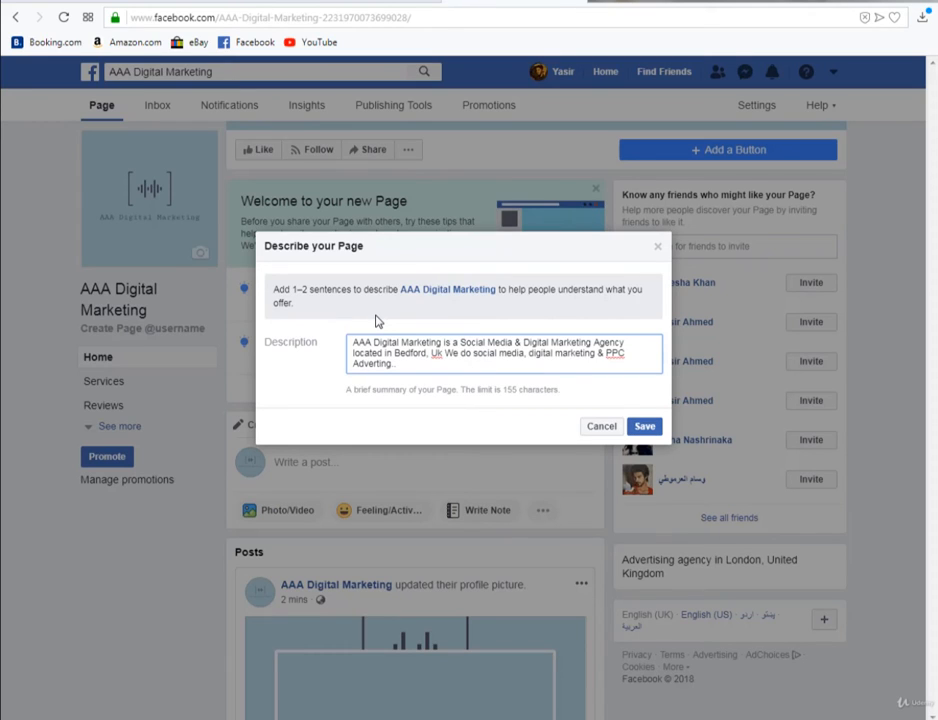
{"action": "key", "text": "Return"}
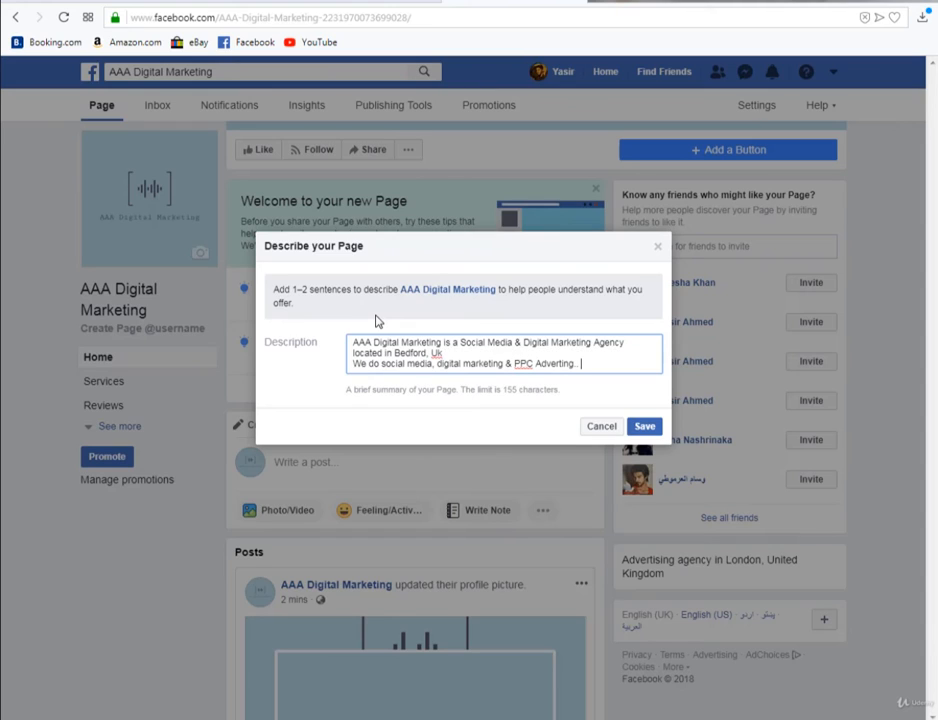
{"action": "left_click", "coordinate": [647, 428]}
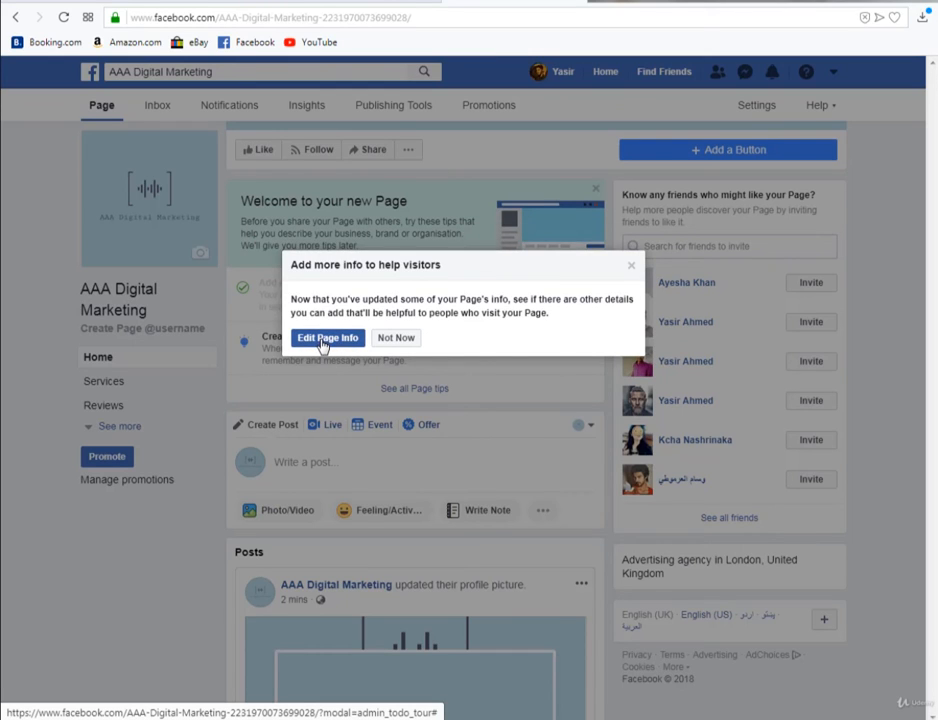
{"action": "left_click", "coordinate": [630, 266]}
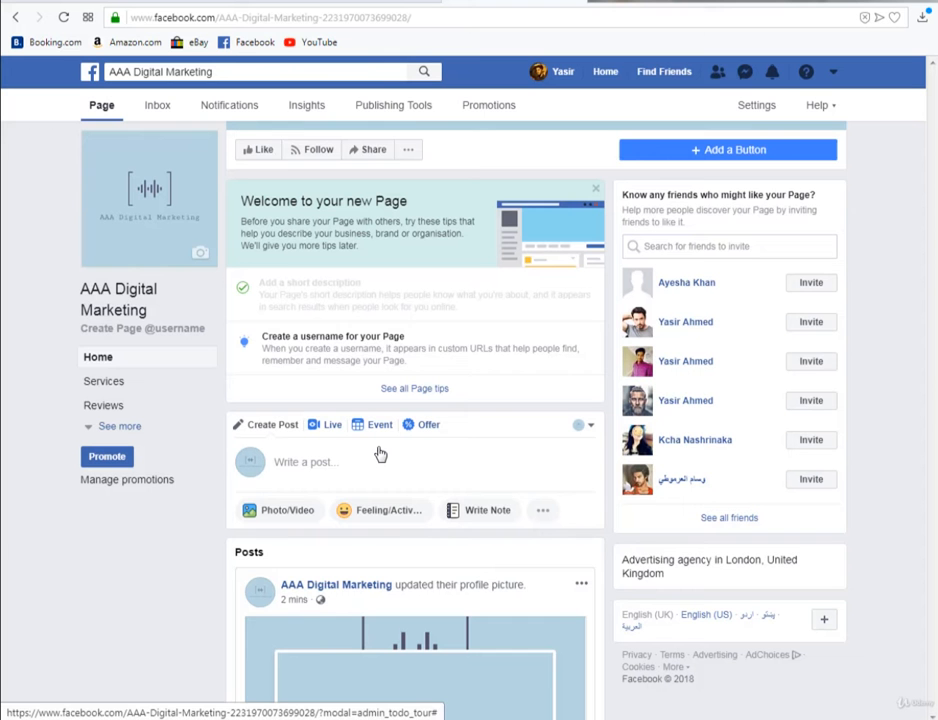
Examine the name part of the Page's web address that relates to creating a username
{"action": "left_click", "coordinate": [438, 366]}
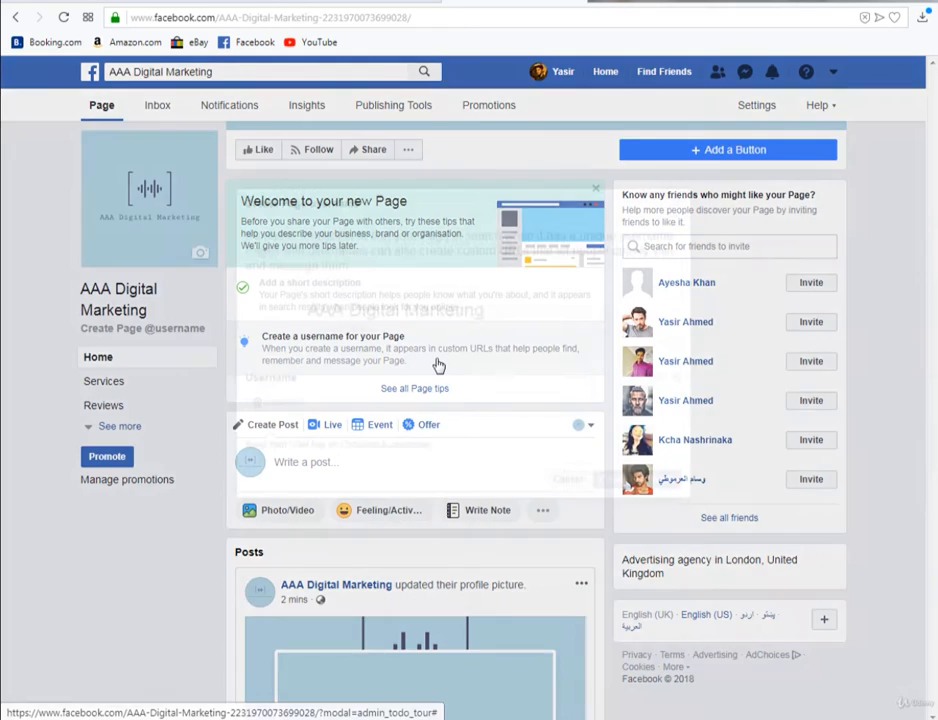
{"action": "left_click", "coordinate": [350, 398]}
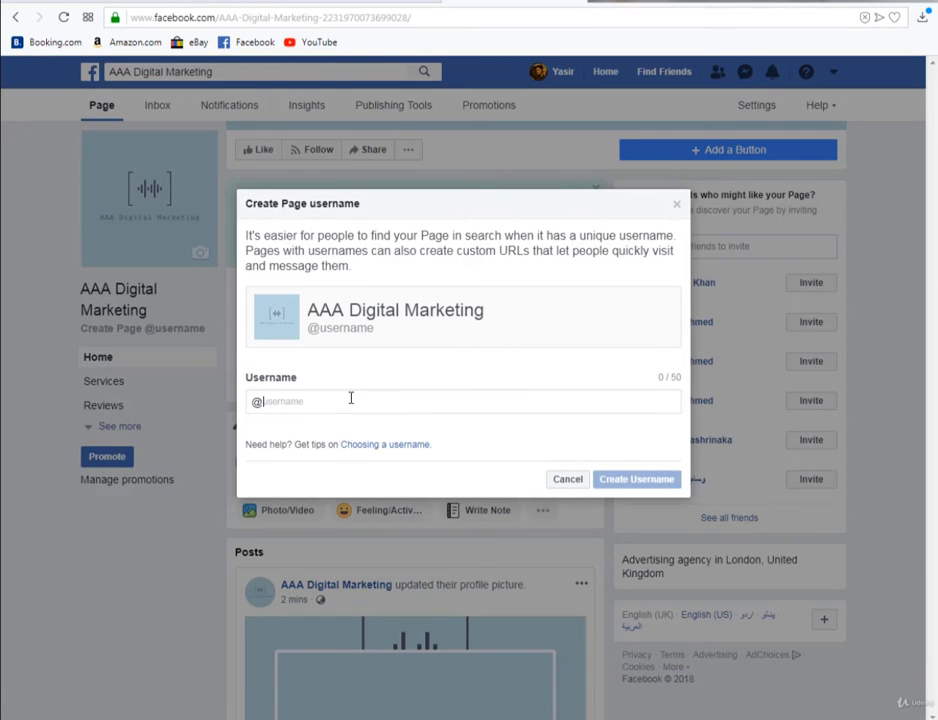
{"action": "left_click_drag", "start_coordinate": [128, 17], "coordinate": [319, 18]}
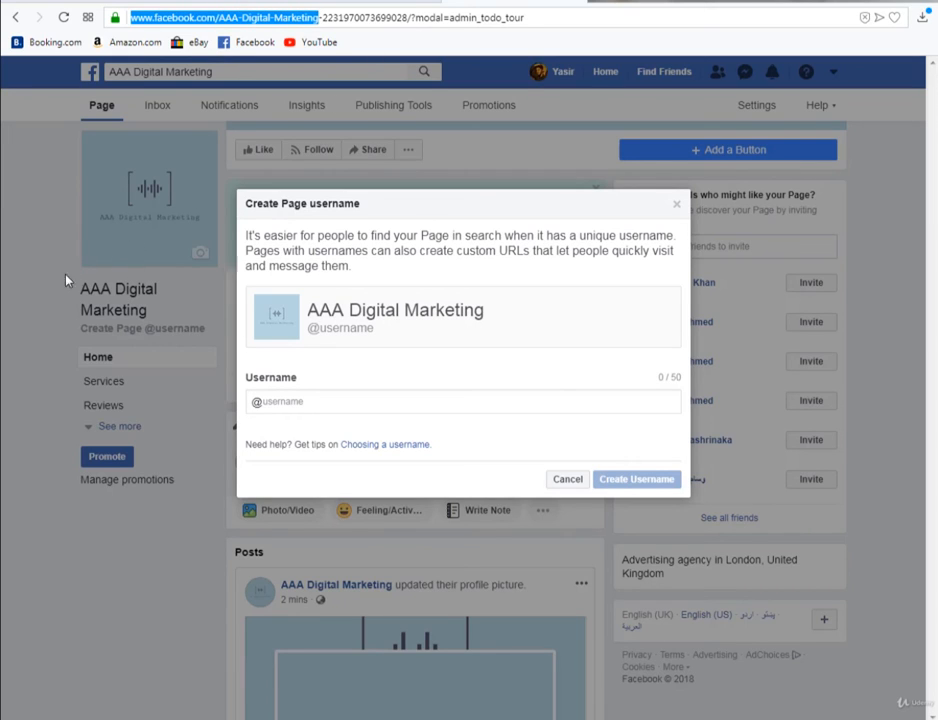
{"action": "left_click", "coordinate": [57, 338]}
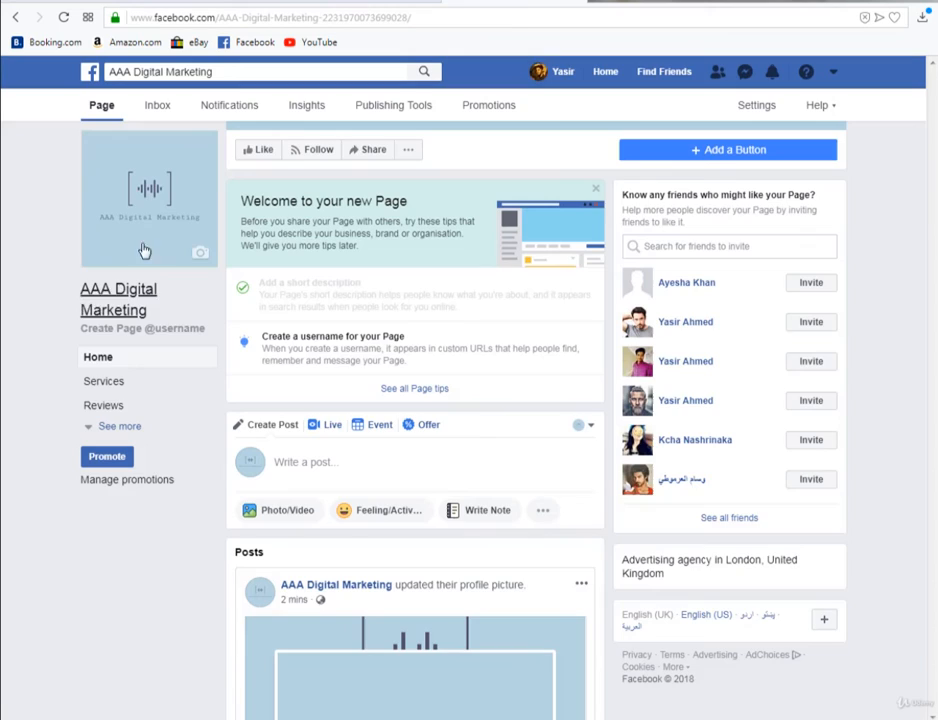
Check the availability of AAAdigital as the Page's username and extend it to AAAdigitalmarketing
{"action": "left_click", "coordinate": [400, 362]}
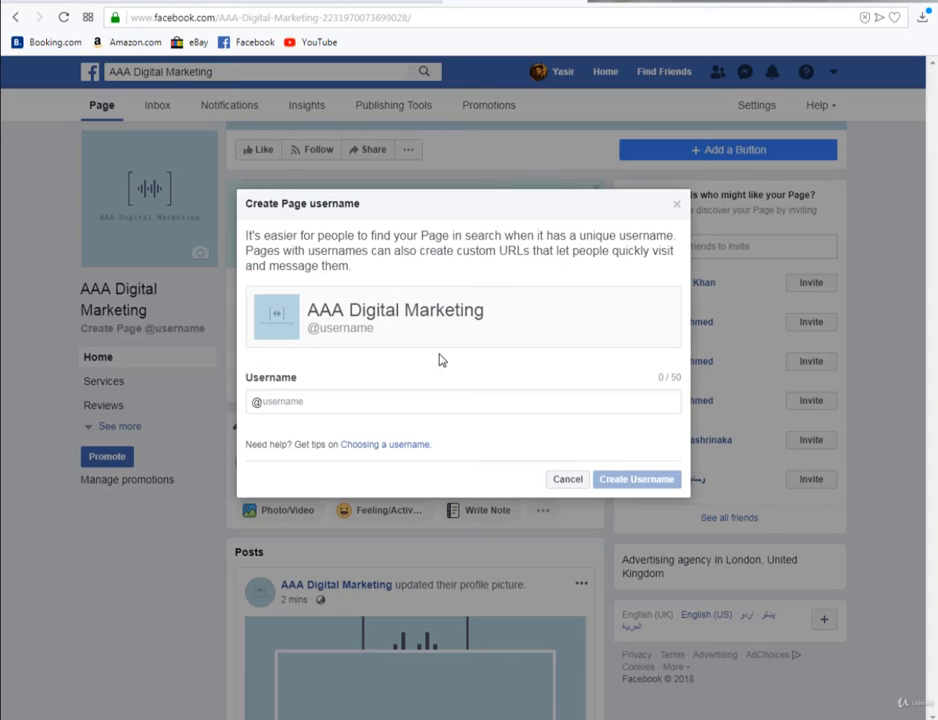
{"action": "left_click", "coordinate": [412, 406]}
{"action": "type", "text": "AAAdig"}
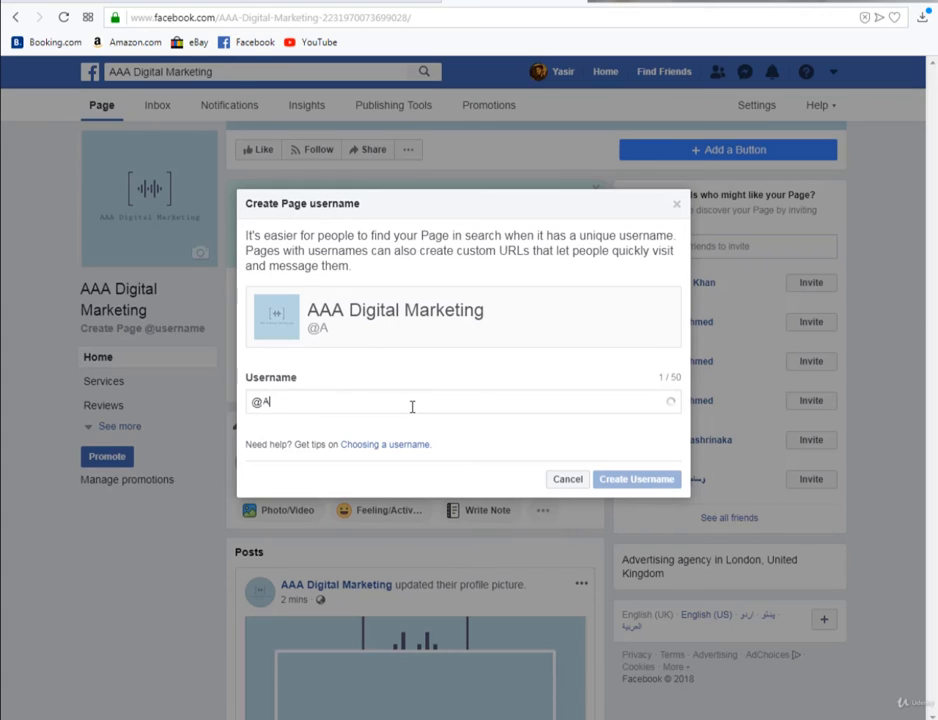
{"action": "type", "text": "ital"}
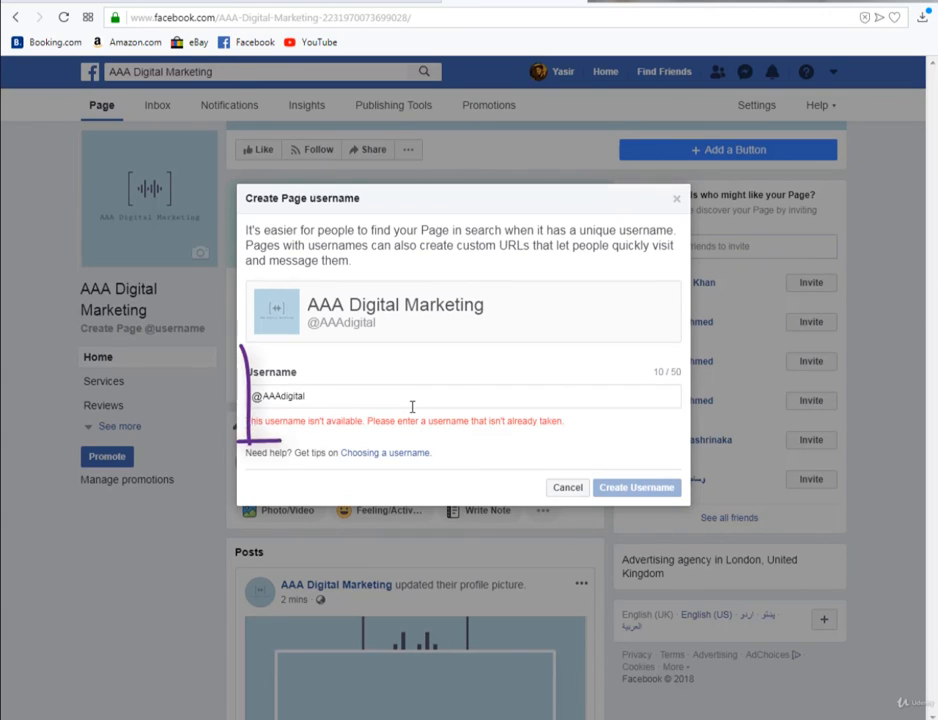
{"action": "type", "text": "mark"}
{"action": "key", "text": "BackSpace"}
{"action": "type", "text": "rket"}
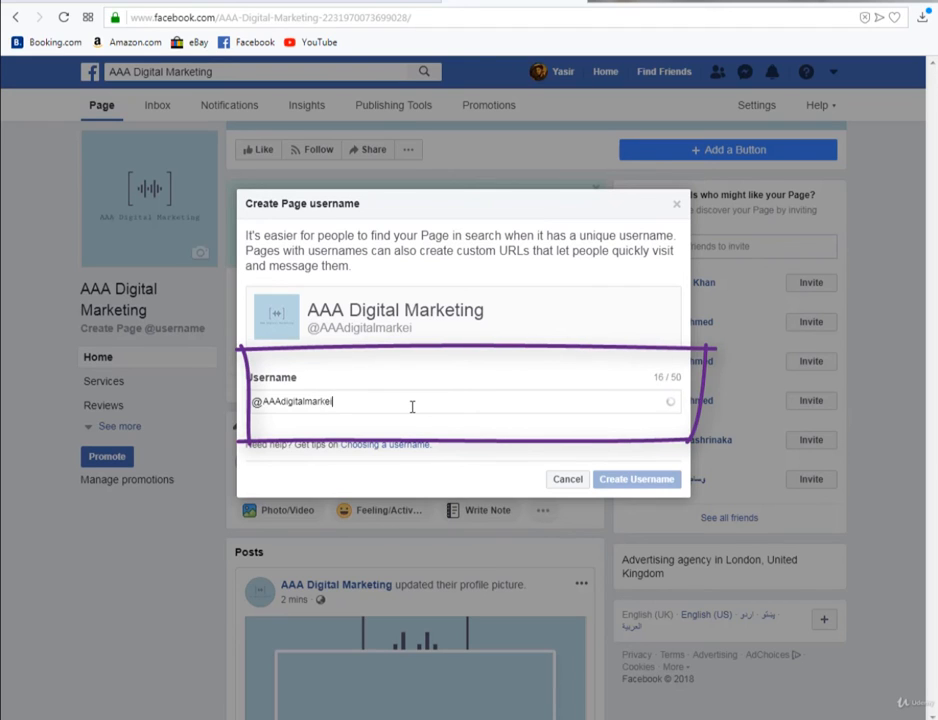
{"action": "type", "text": "ing"}
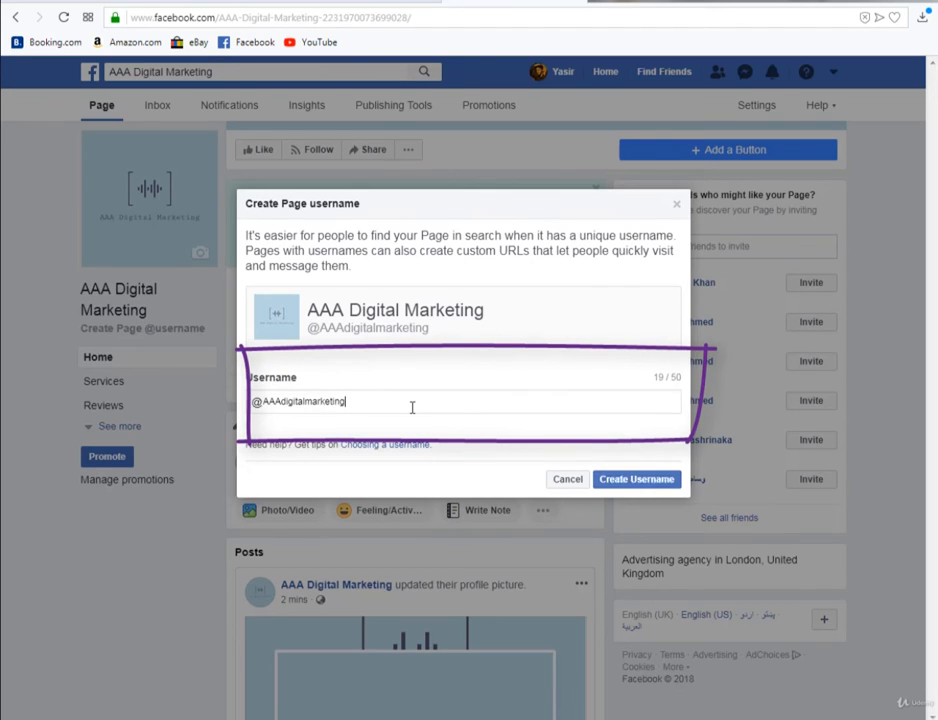
Try the username shortened to AAAdigital again and restore its "marketing" ending
{"action": "double_click", "coordinate": [326, 402]}
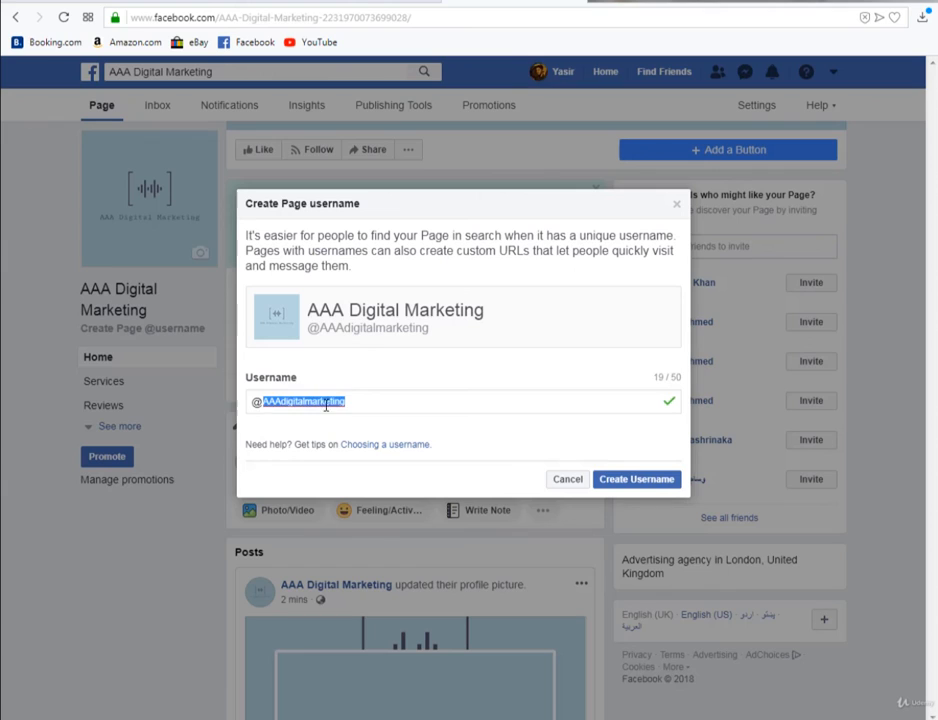
{"action": "left_click", "coordinate": [389, 404]}
{"action": "key", "text": "shift+Left"}
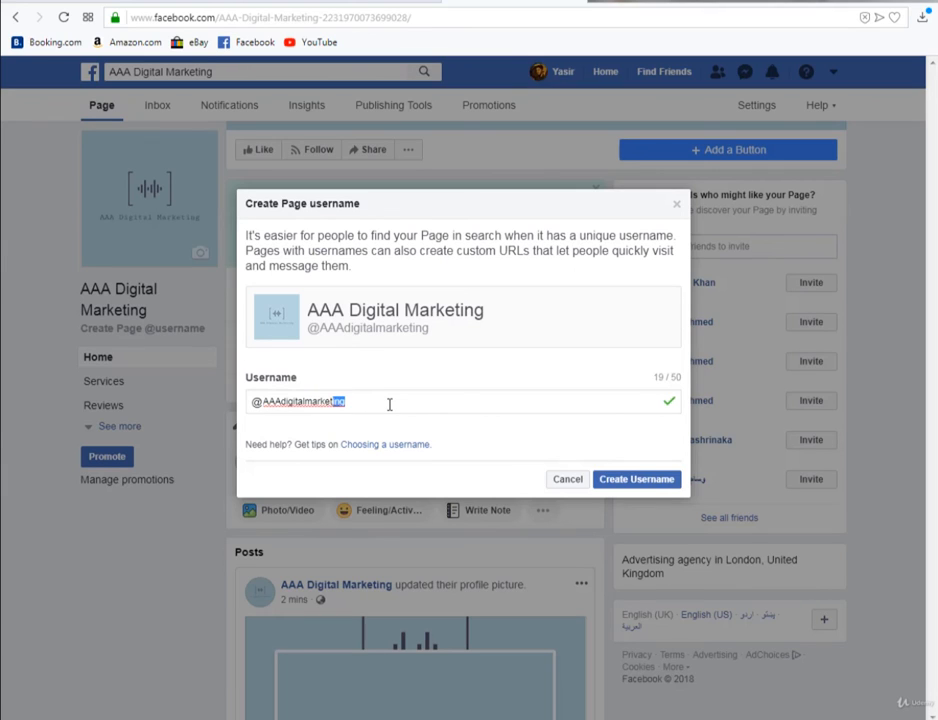
{"action": "key", "text": "shift+Left"}
{"action": "key", "text": "shift+Left"}
{"action": "key", "text": "shift+Left"}
{"action": "key", "text": "shift+Left"}
{"action": "key", "text": "shift+Left"}
{"action": "key", "text": "shift+Left"}
{"action": "key", "text": "BackSpace"}
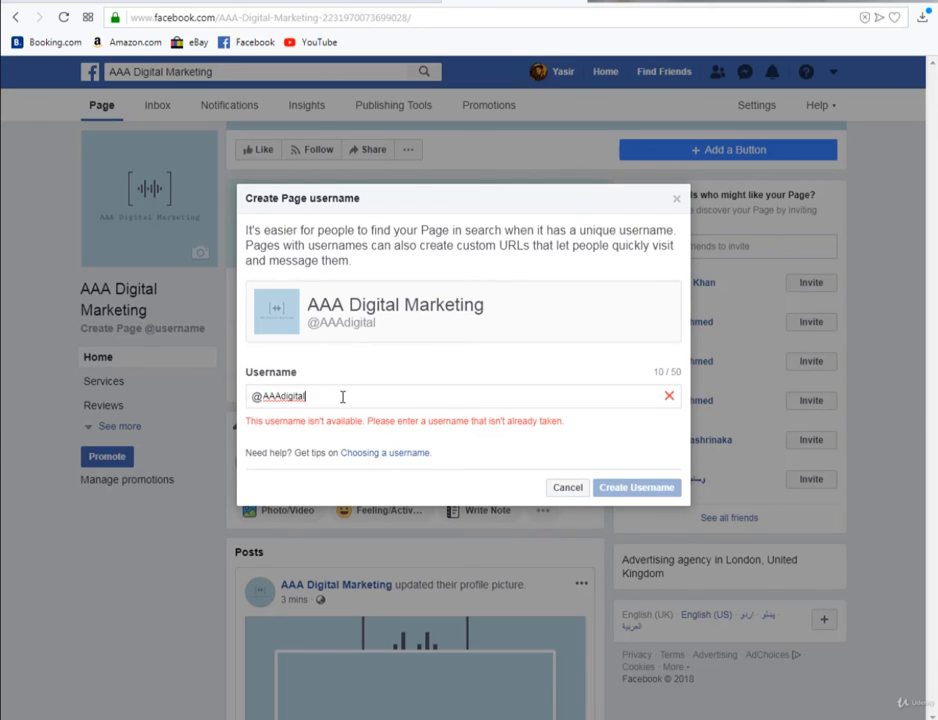
{"action": "type", "text": "marketing"}
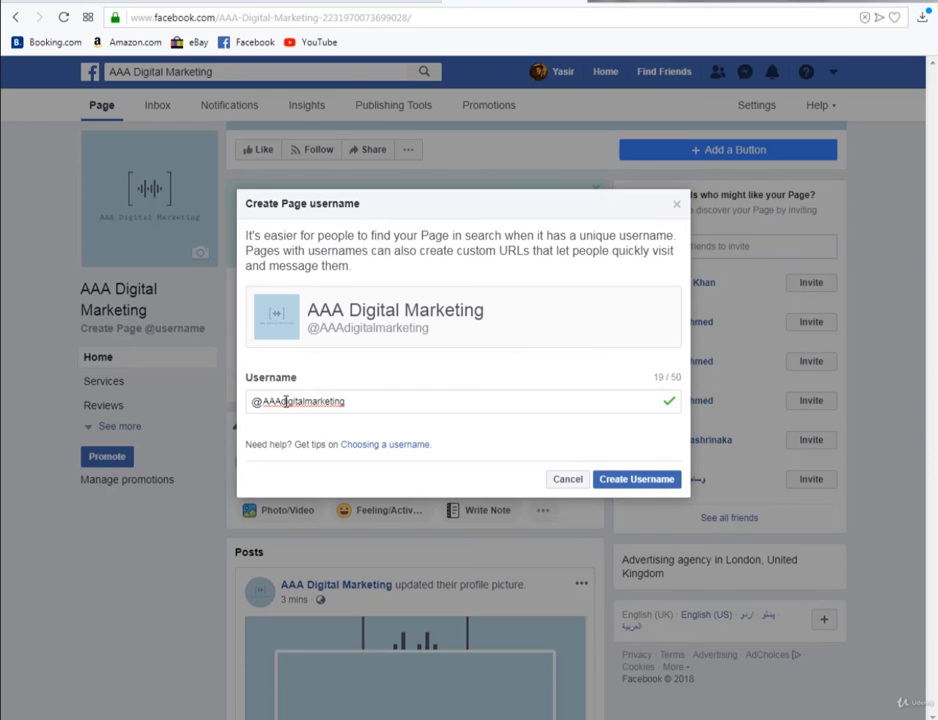
Try a lowercase prefix in front of "digitalmarketing" in the username and restore the uppercase AAA
{"action": "left_click", "coordinate": [282, 401]}
{"action": "key", "text": "BackSpace"}
{"action": "key", "text": "BackSpace"}
{"action": "key", "text": "BackSpace"}
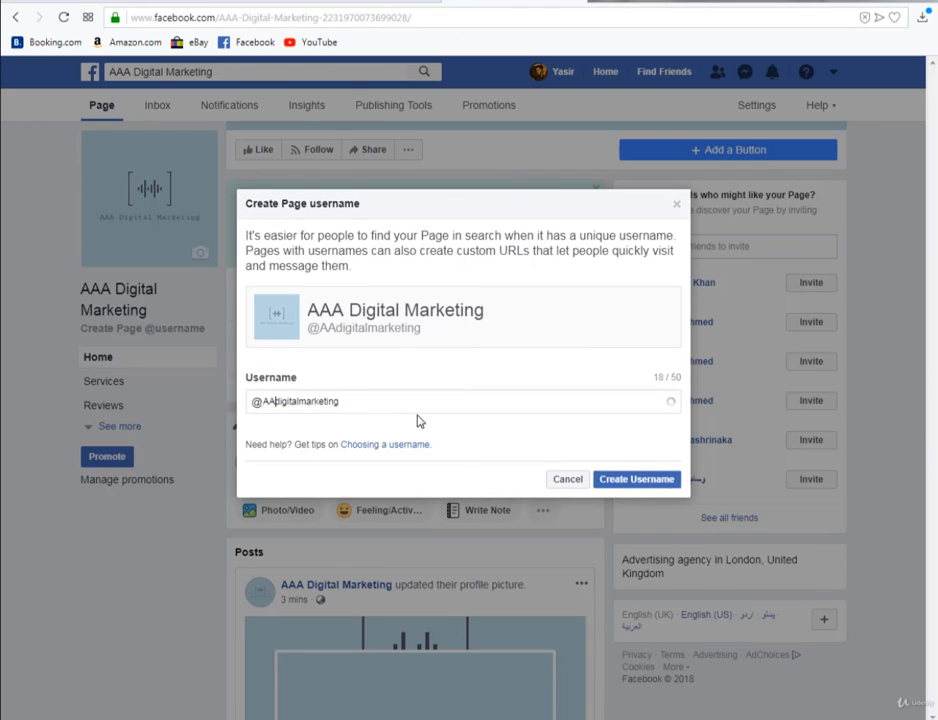
{"action": "type", "text": "aaa"}
{"action": "key", "text": "BackSpace"}
{"action": "key", "text": "BackSpace"}
{"action": "key", "text": "BackSpace"}
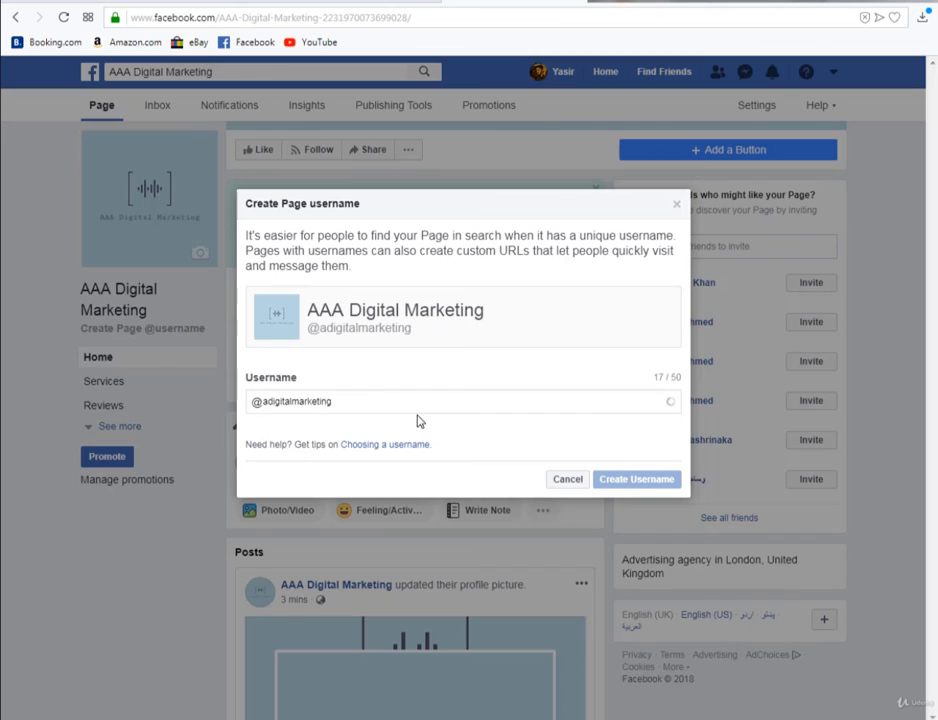
{"action": "type", "text": "AAA"}
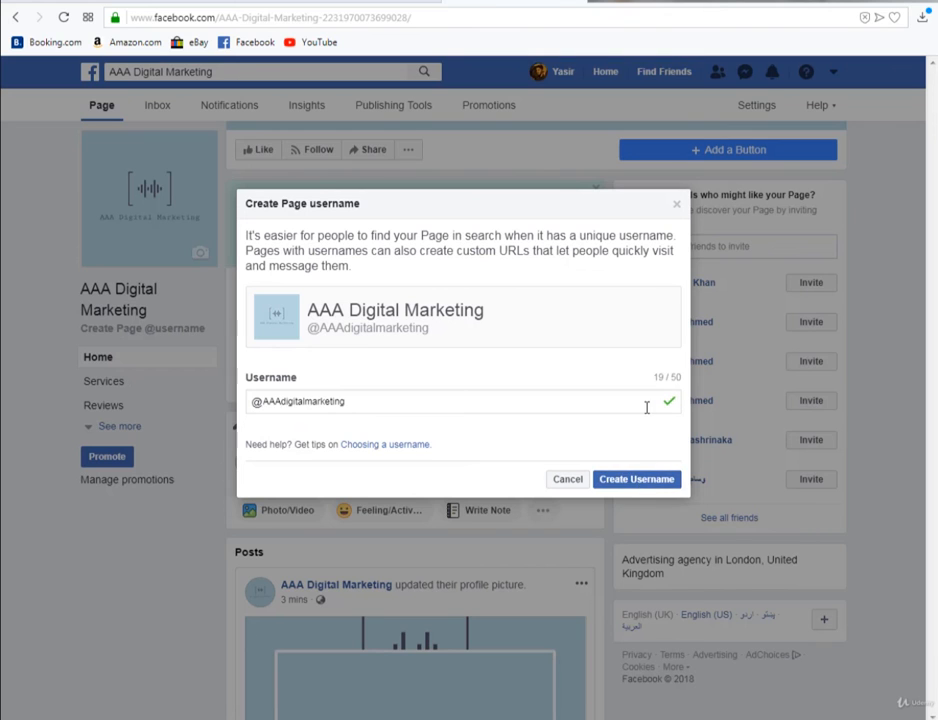
Create the username AAAdigitalmarketing for the Page and close the completion message
{"action": "left_click", "coordinate": [640, 487]}
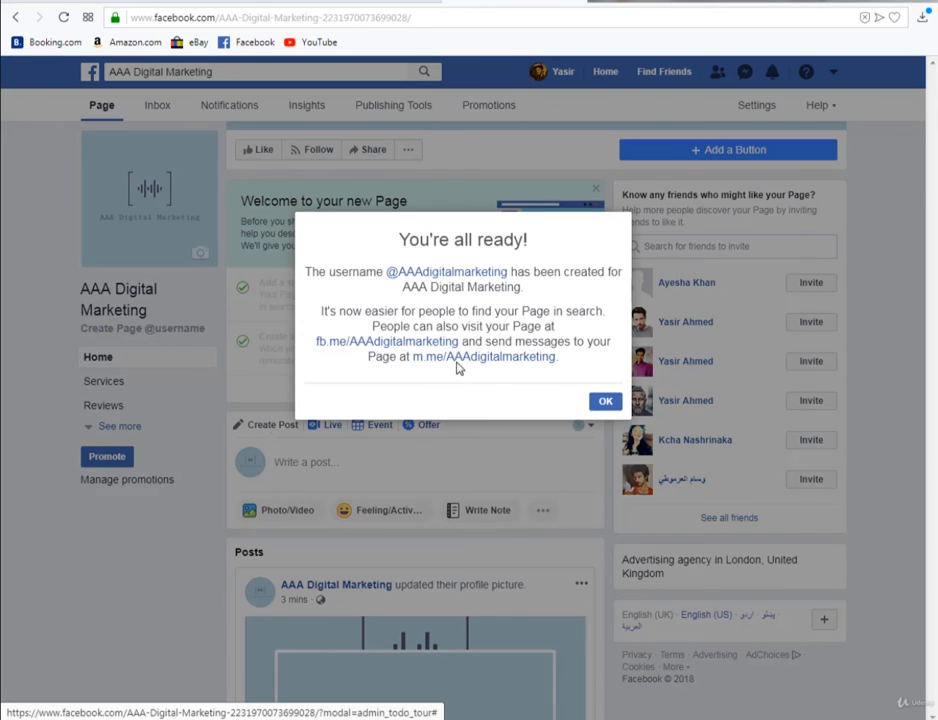
{"action": "left_click", "coordinate": [620, 406]}
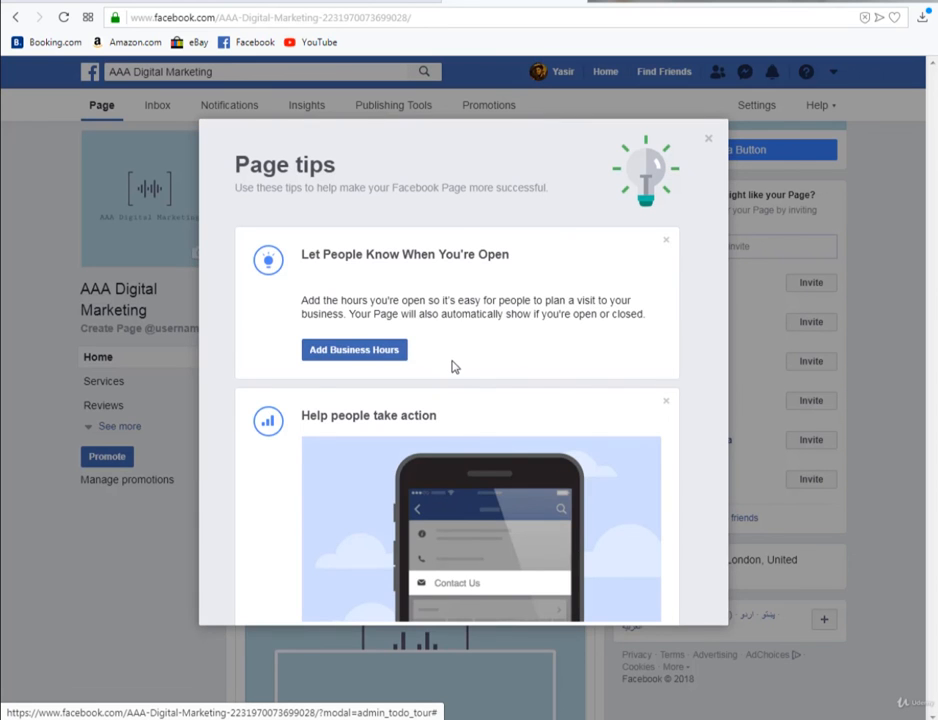
Add business hours of 09:00 to 17:00 for Monday through Friday, save them and dismiss the offer to add more Page info
{"action": "left_click", "coordinate": [335, 356]}
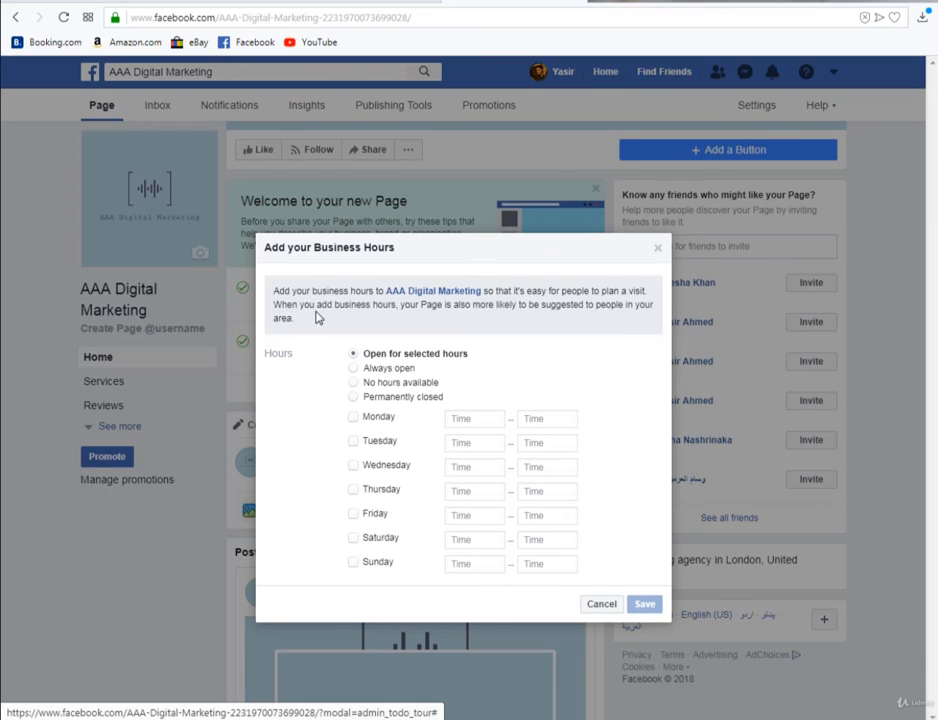
{"action": "left_click", "coordinate": [352, 416]}
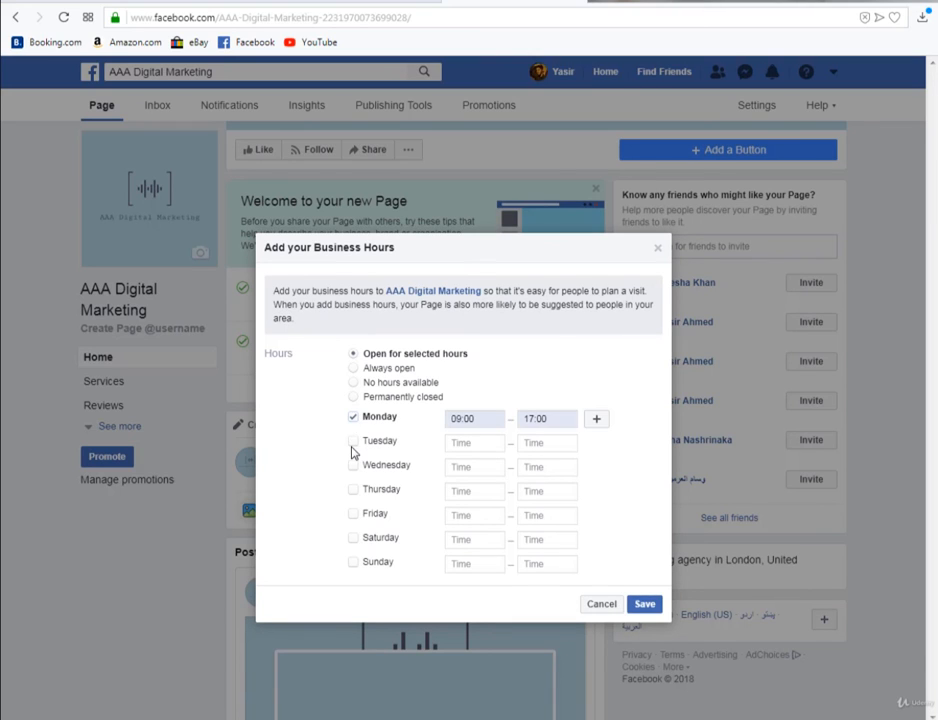
{"action": "left_click", "coordinate": [352, 440]}
{"action": "left_click", "coordinate": [352, 465]}
{"action": "left_click", "coordinate": [352, 513]}
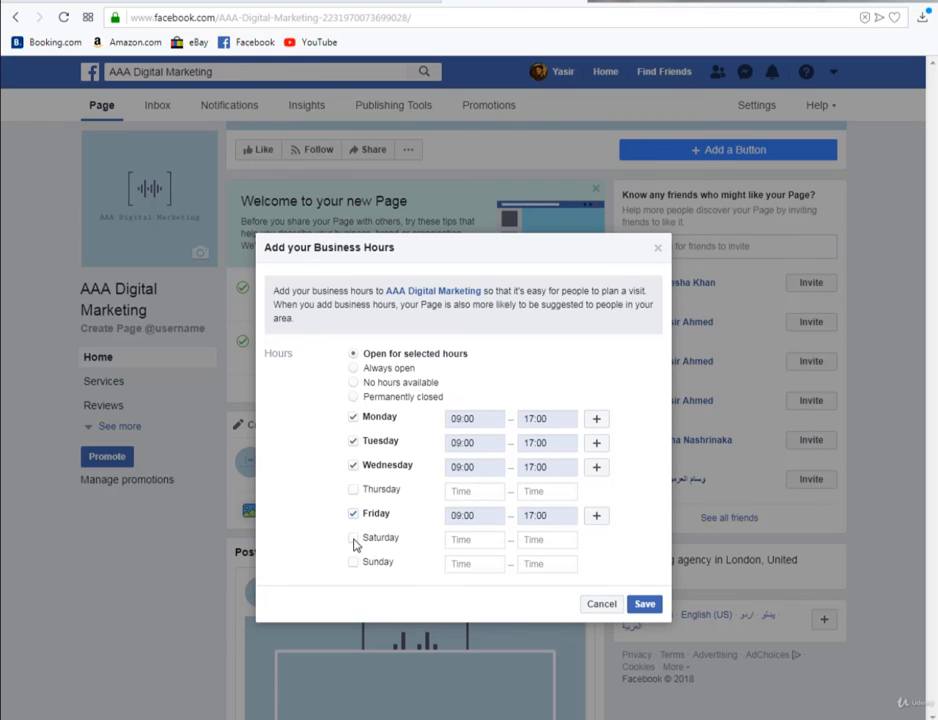
{"action": "left_click", "coordinate": [353, 490]}
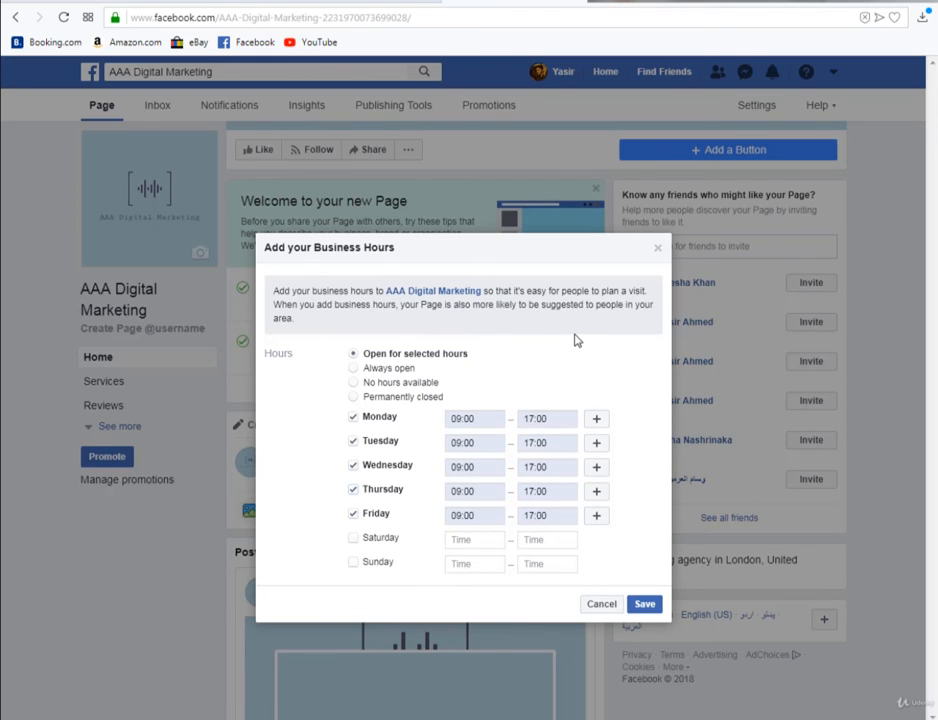
{"action": "left_click", "coordinate": [634, 607]}
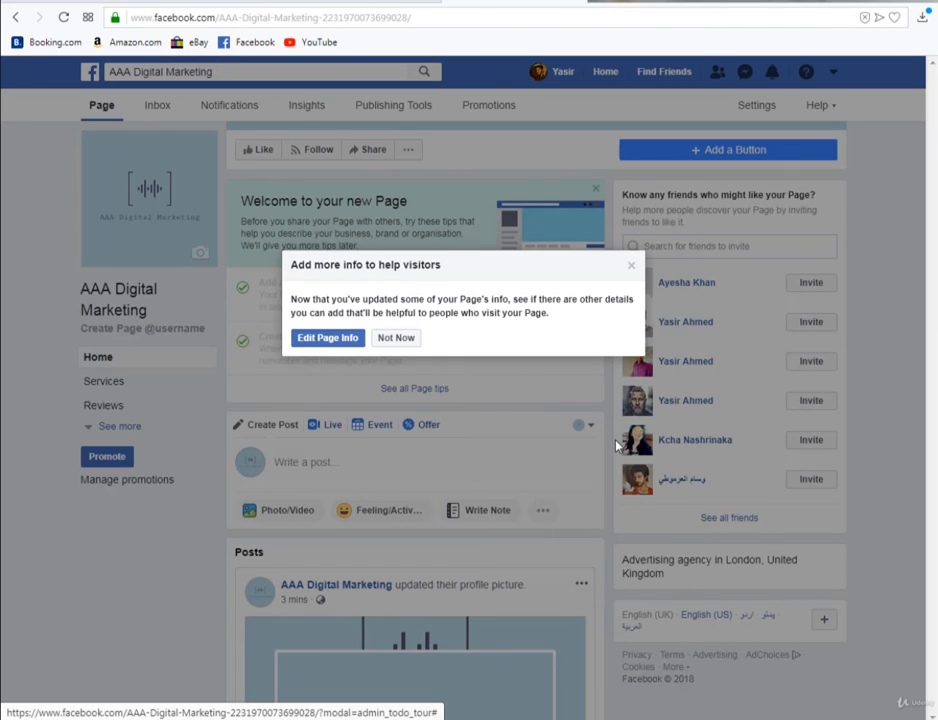
{"action": "left_click", "coordinate": [632, 268]}
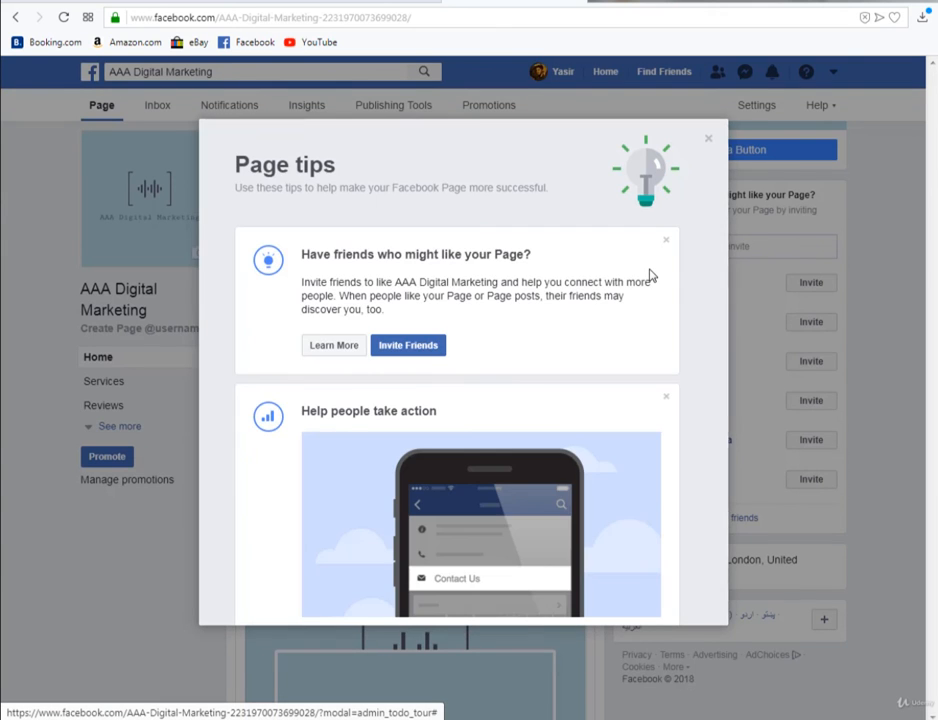
Look through the remaining Page tips on inviting friends, adding a button, a website and Page roles, and close them
{"action": "scroll", "coordinate": [650, 275], "scroll_direction": "down", "scroll_amount": 5}
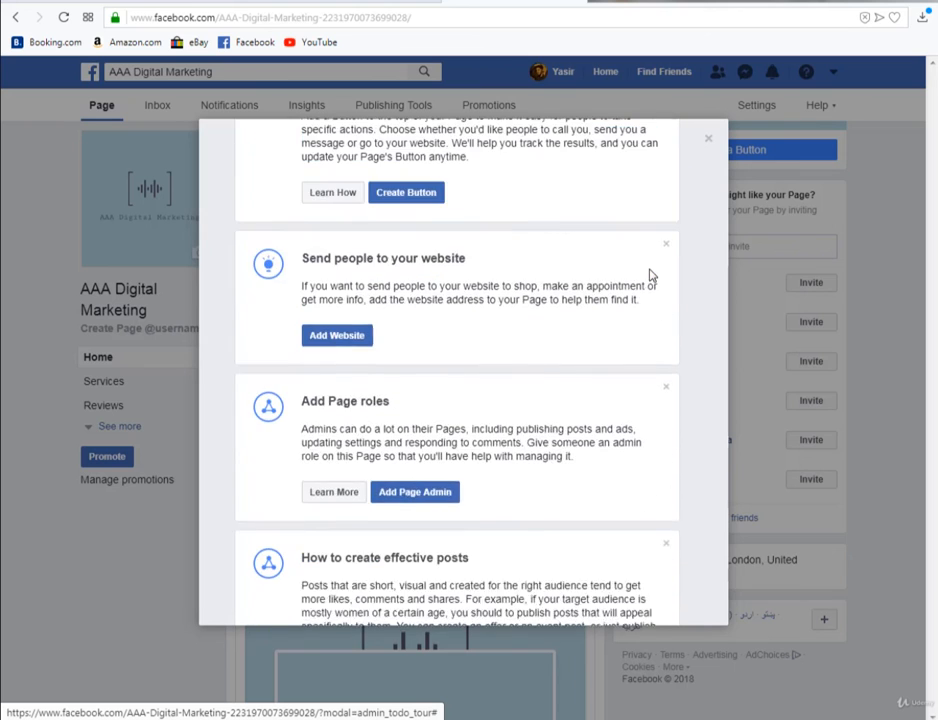
{"action": "scroll", "coordinate": [650, 275], "scroll_direction": "up", "scroll_amount": 2}
{"action": "scroll", "coordinate": [651, 275], "scroll_direction": "down", "scroll_amount": 4}
{"action": "scroll", "coordinate": [639, 172], "scroll_direction": "up", "scroll_amount": 4}
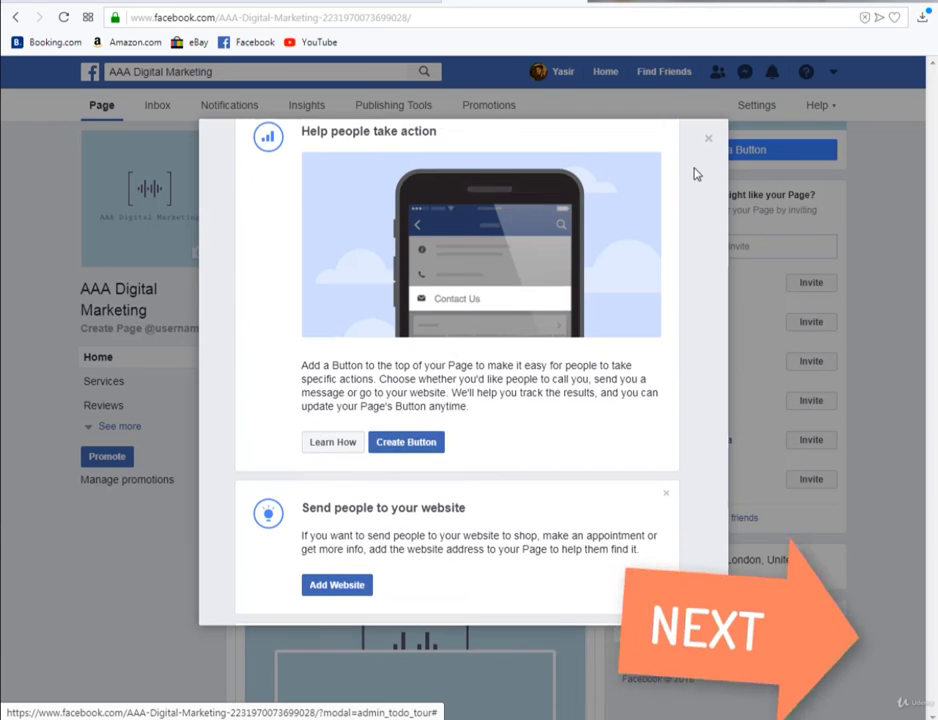
{"action": "left_click", "coordinate": [708, 141]}
Open the settings of the AAA Digital Marketing Page
{"action": "scroll", "coordinate": [463, 454], "scroll_direction": "up", "scroll_amount": 3}
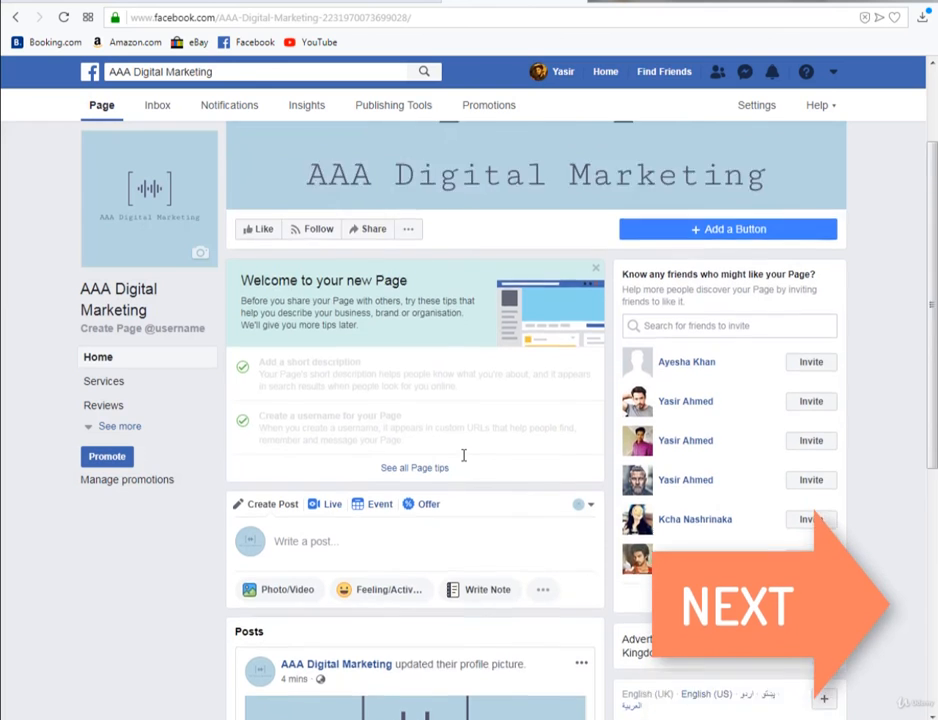
{"action": "left_click", "coordinate": [758, 107]}
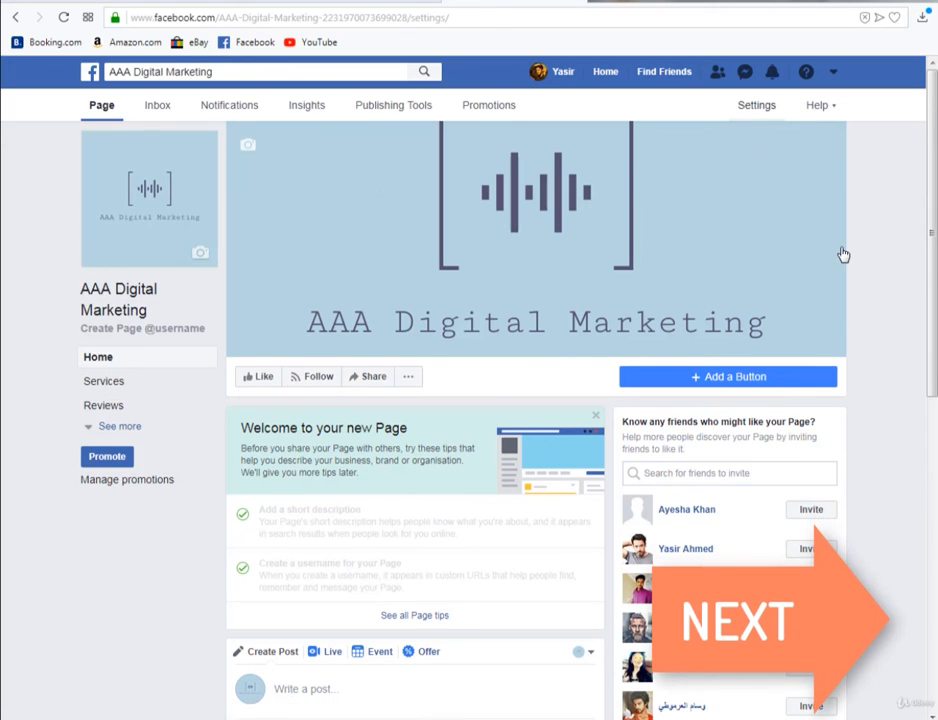